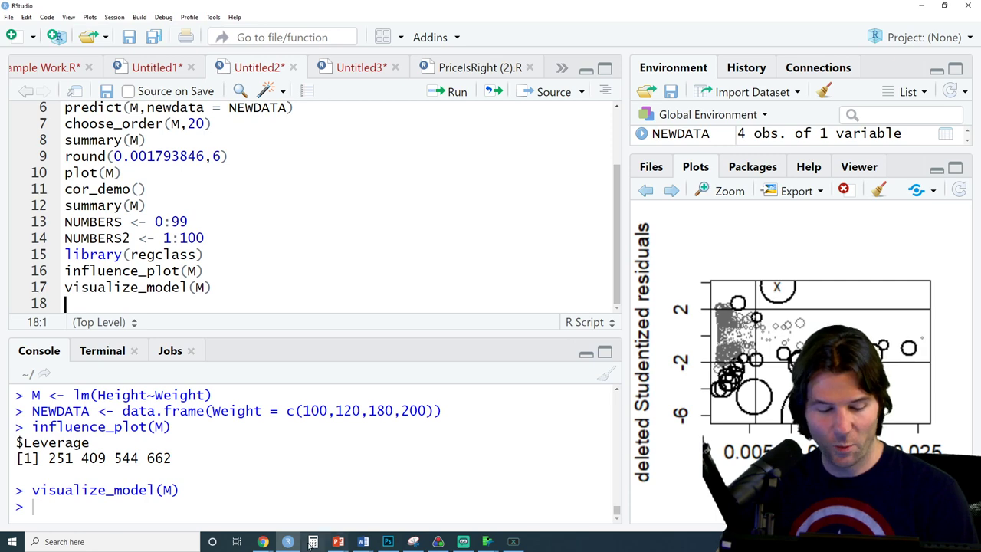
Step: Switch to the CH08 Quiz in Chrome and go to question 3 about cyclists' average winning speeds
mouse_move(263, 541)
left_click(339, 509)
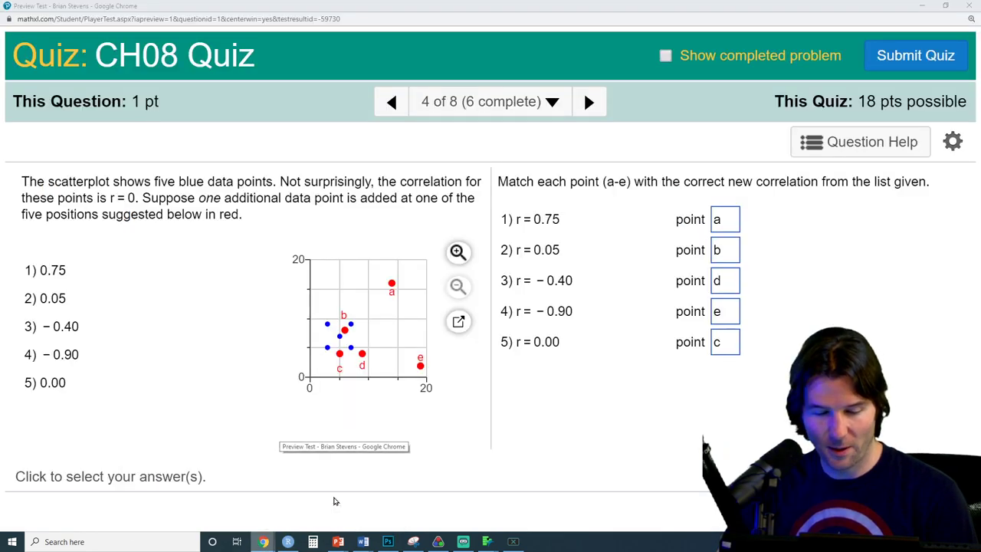
left_click(553, 102)
left_click(260, 295)
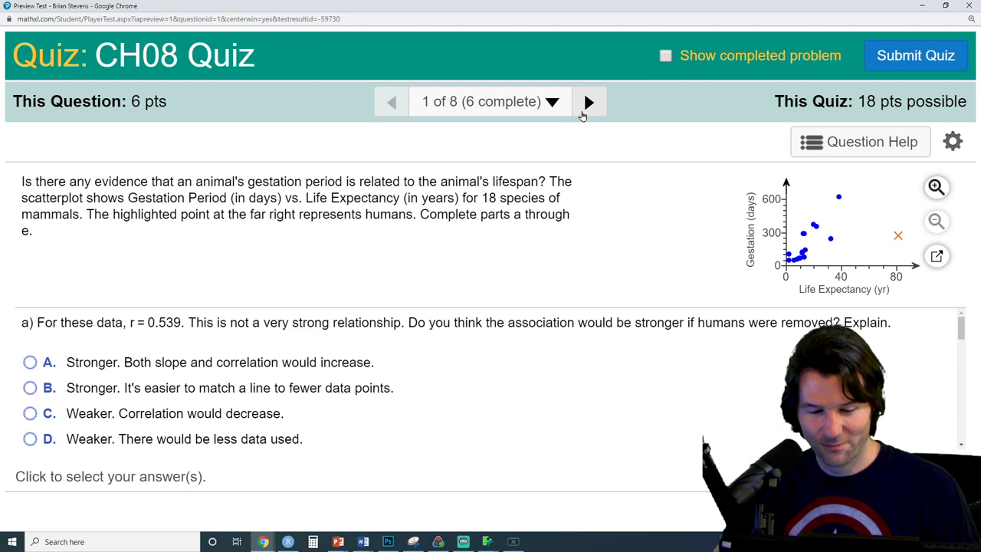
left_click(588, 101)
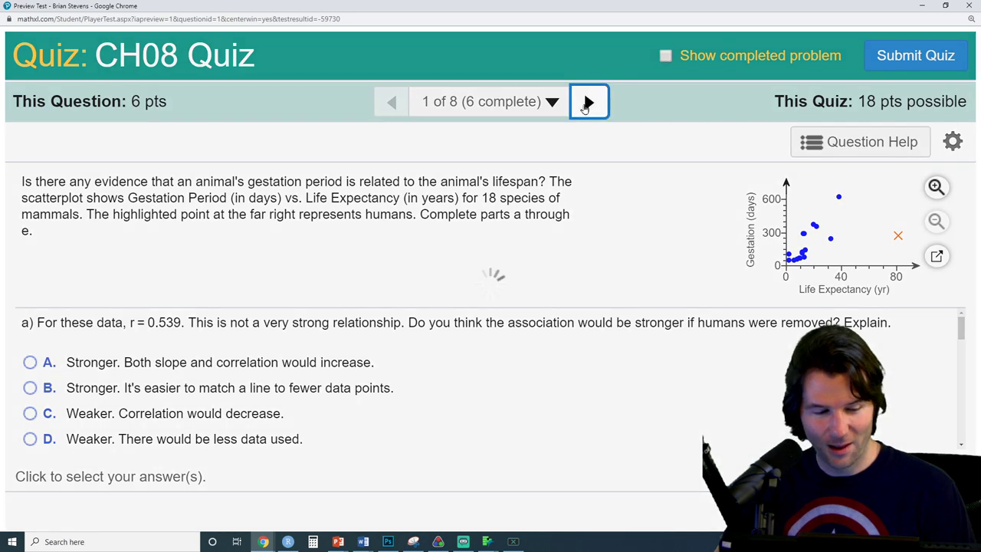
left_click(587, 105)
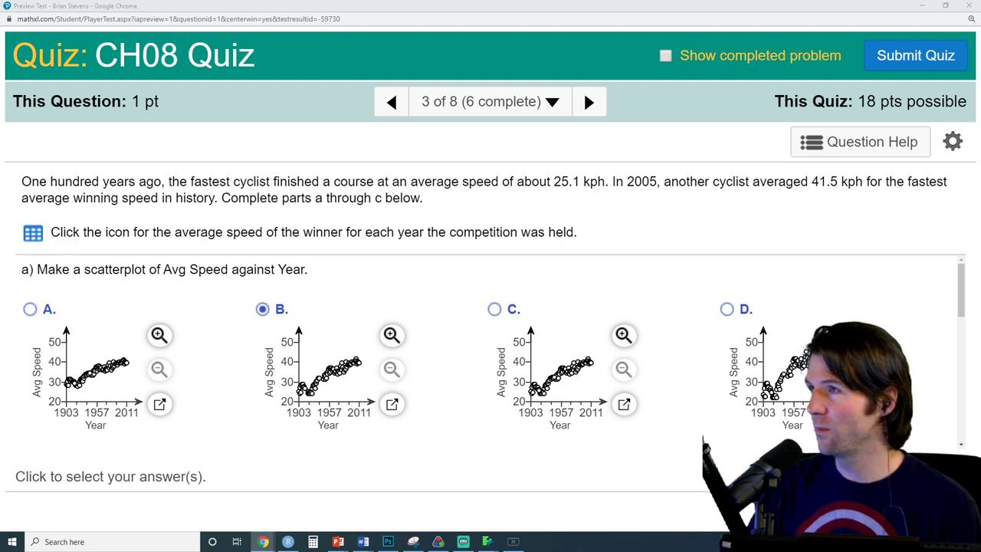
Step: Download Regression Solver - Update.xlsx from the course's Chapter 7 - Linear Regression module and open it in Excel with editing enabled
key("alt+Tab")
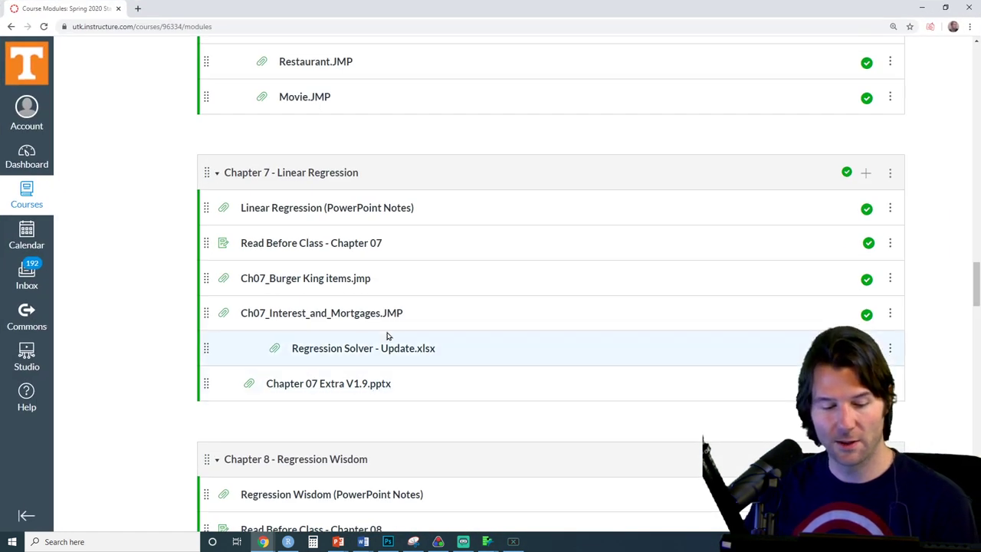
left_click(391, 349)
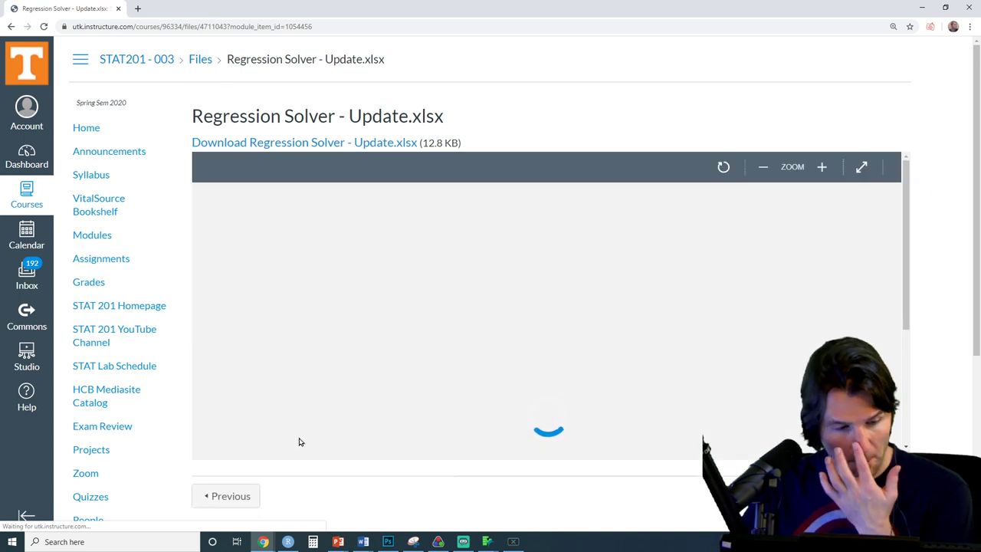
left_click(390, 142)
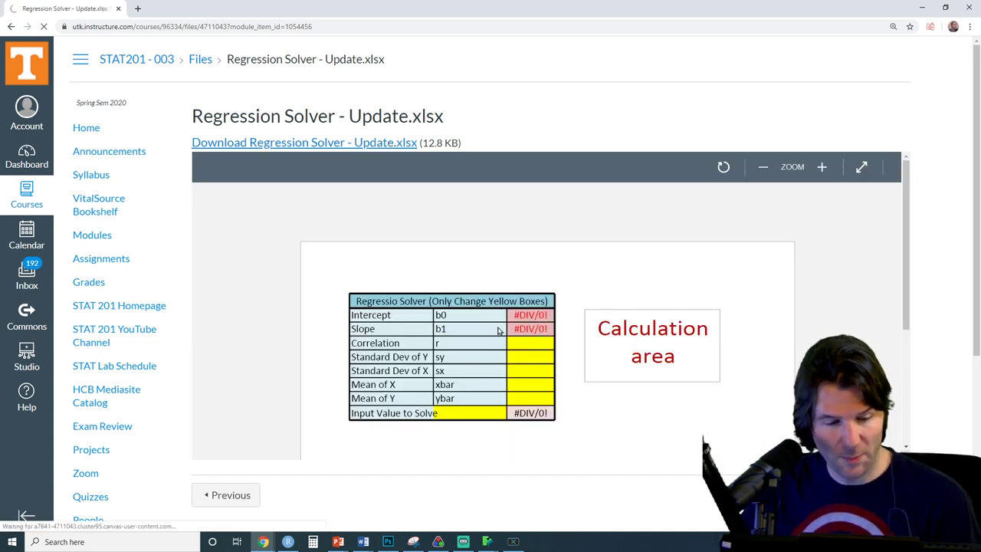
left_click(62, 520)
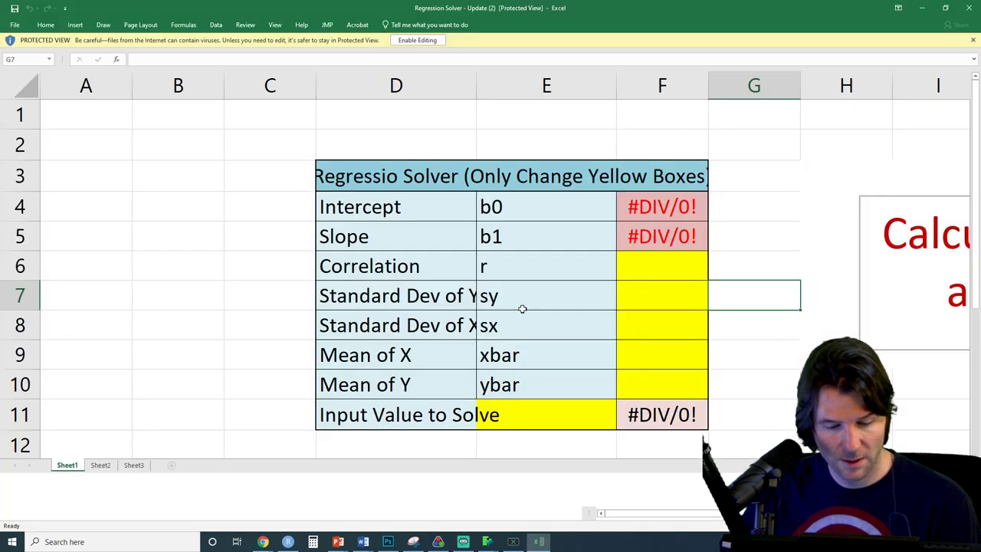
left_click(419, 42)
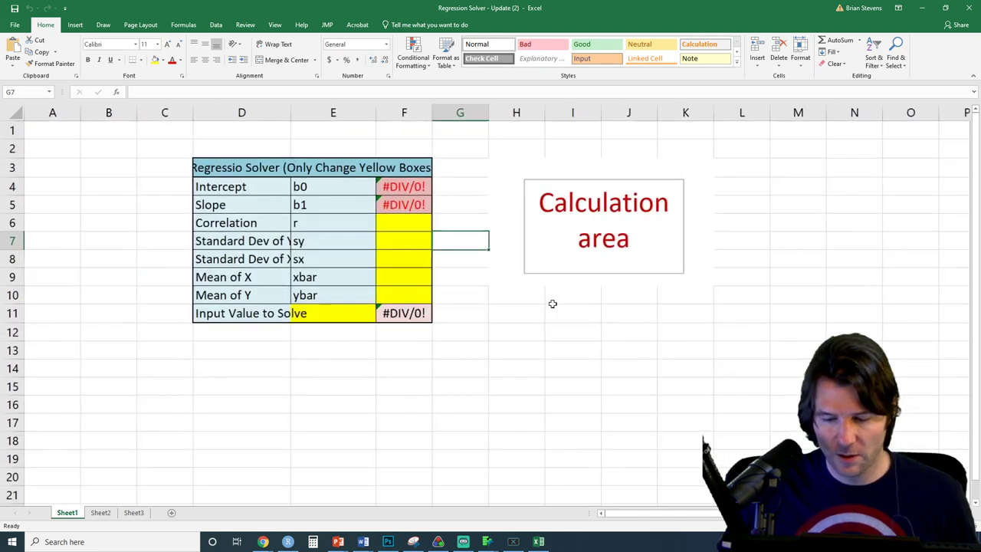
Step: Look over the Regression Solver - Update workbook, close it, and return to the course's module list
scroll(551, 304, "down", 4)
scroll(505, 301, "up", 4)
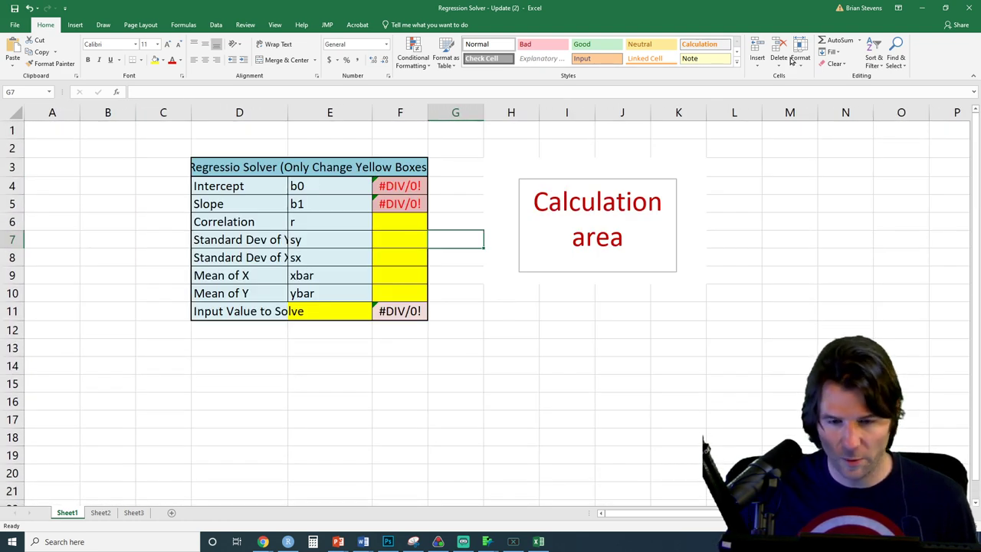
left_click(966, 10)
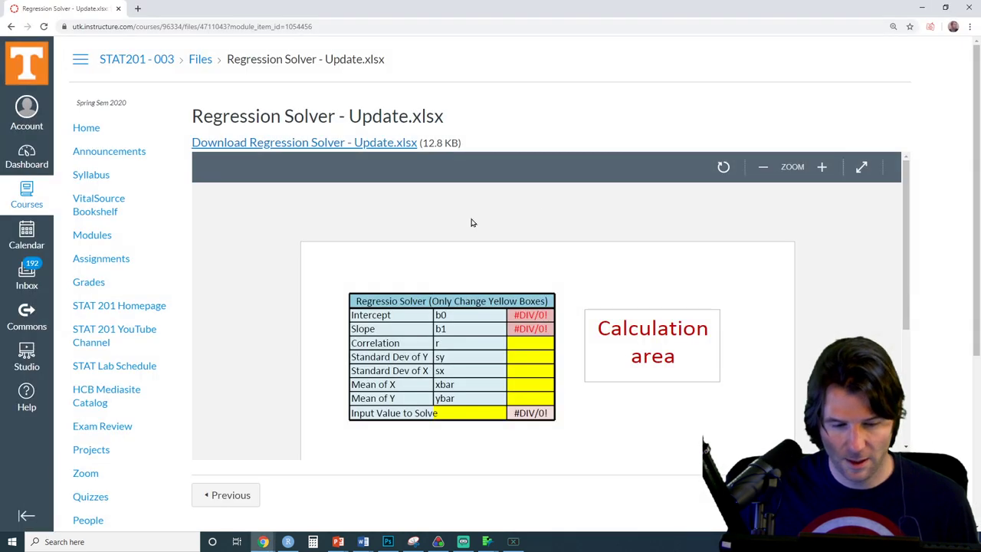
left_click(11, 27)
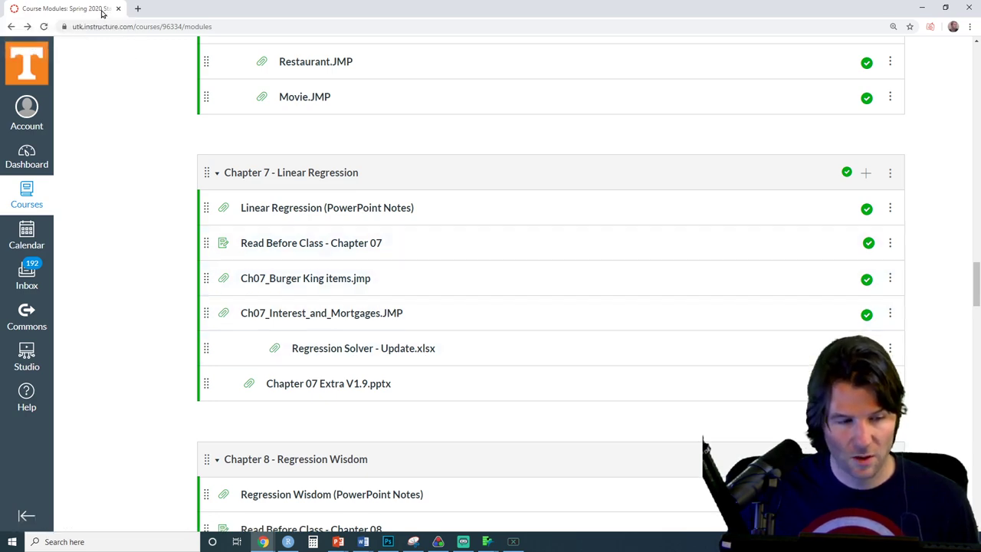
Step: Open the module list of the Summer Mini Term 2020 STAT201 course
key("alt+Tab")
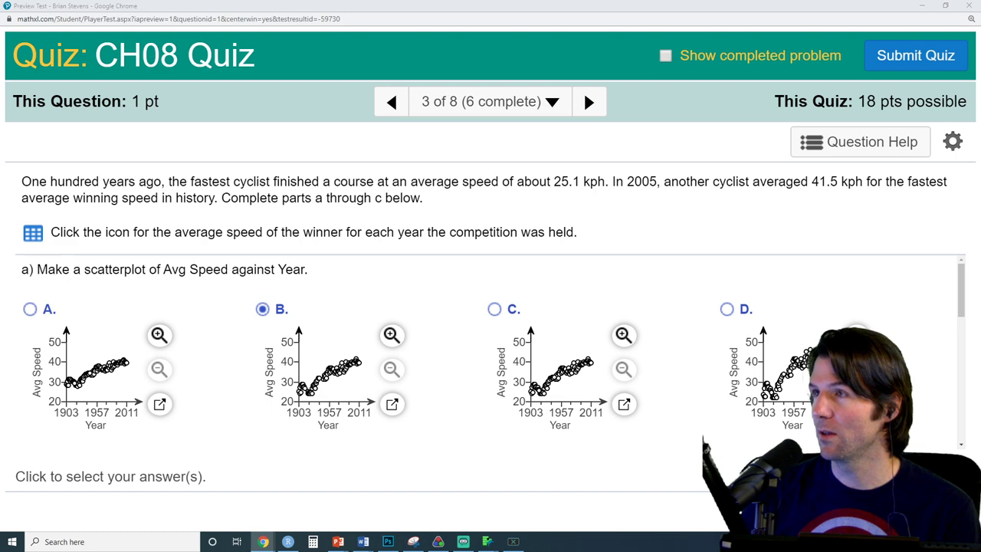
key("alt+Tab")
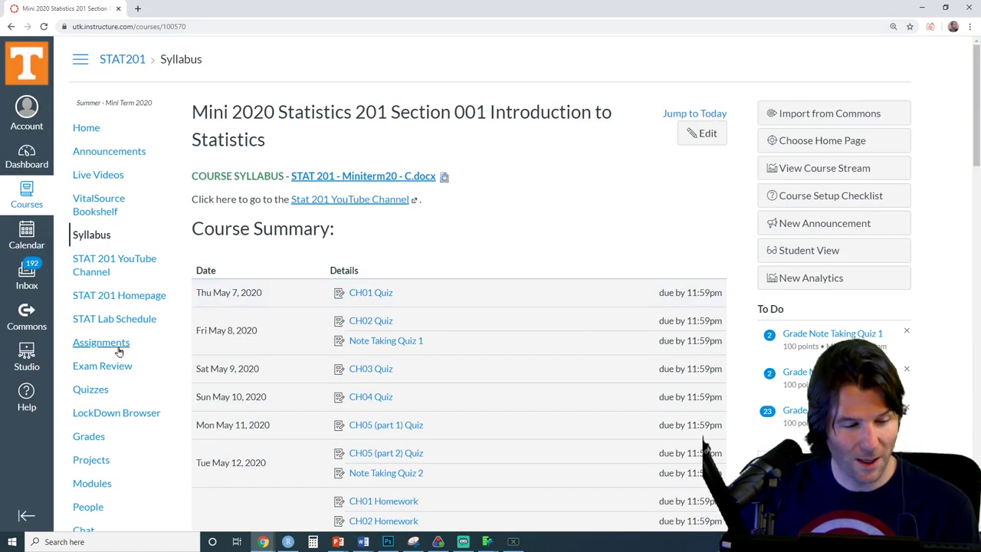
scroll(123, 356, "down", 3)
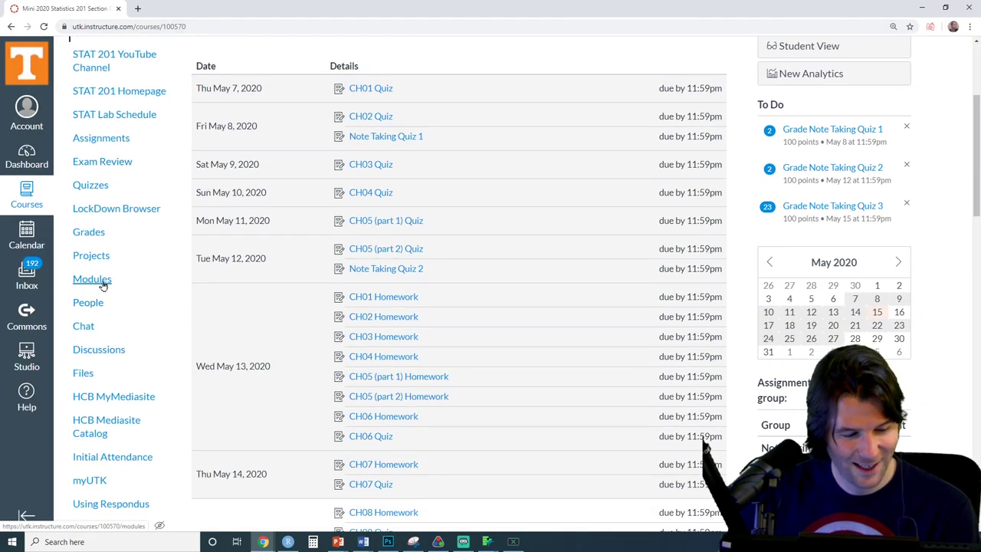
left_click(102, 282)
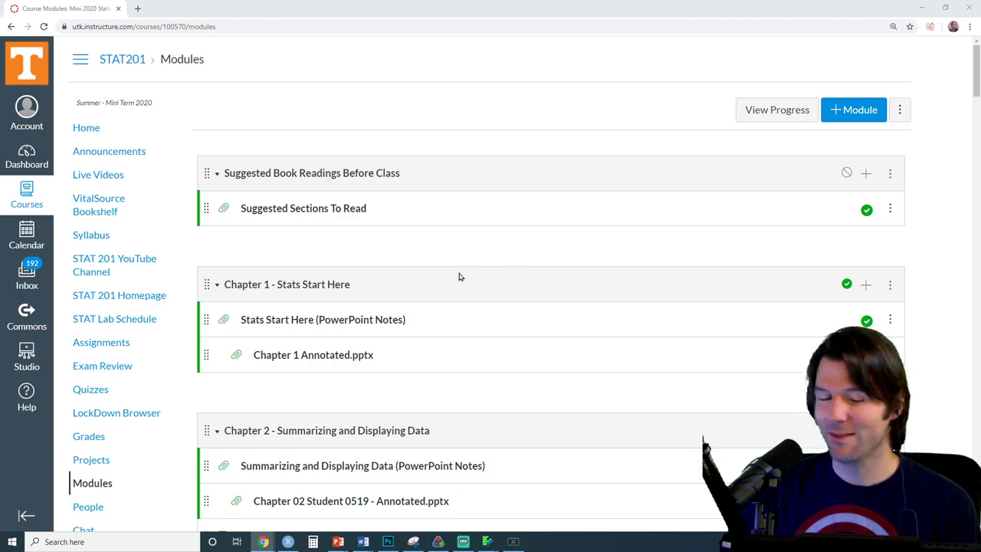
Step: Download Regression Solver - Pro 2.1.xlsx from the Chapter 7 - Linear Regression module and open it in Excel with editing enabled
scroll(204, 260, "down", 2)
scroll(247, 254, "down", 10)
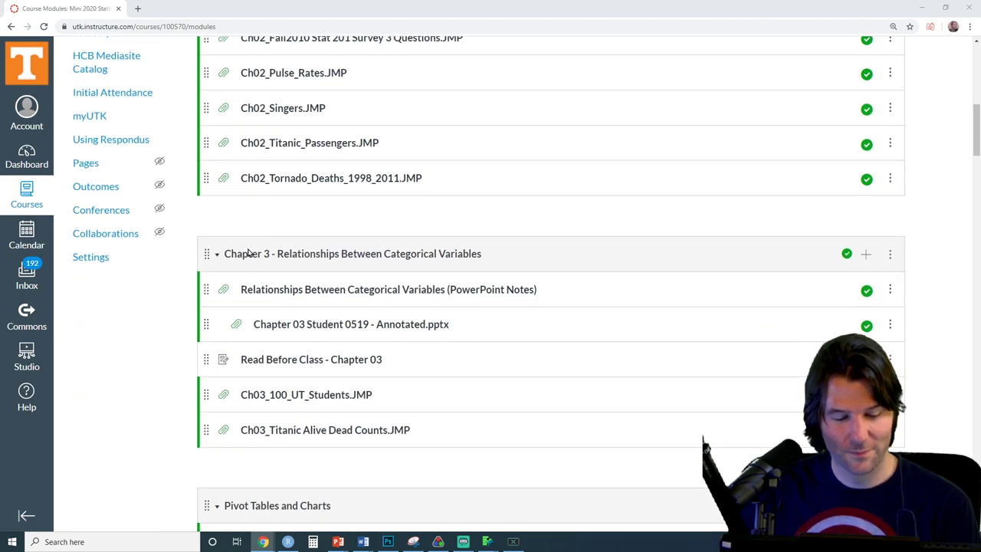
scroll(255, 246, "down", 8)
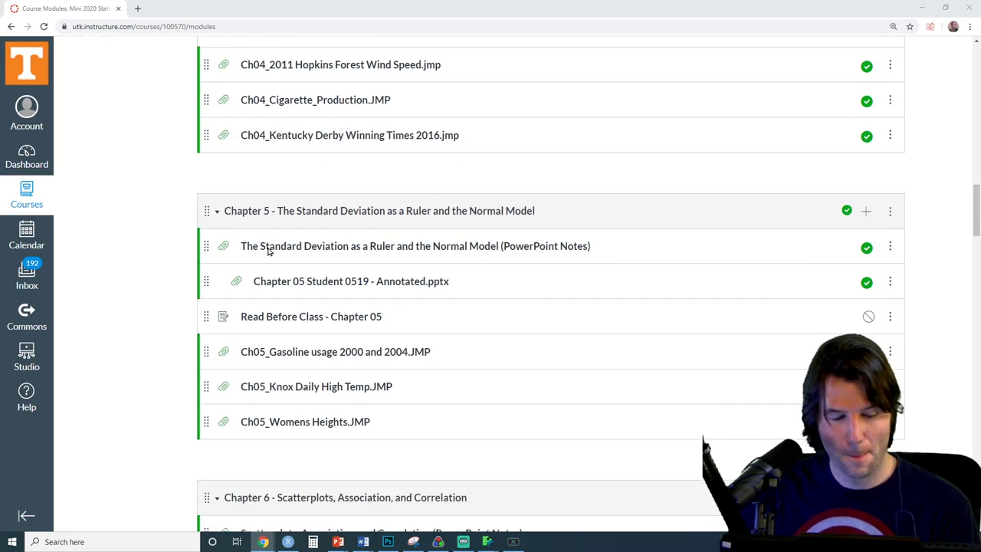
scroll(272, 256, "down", 2)
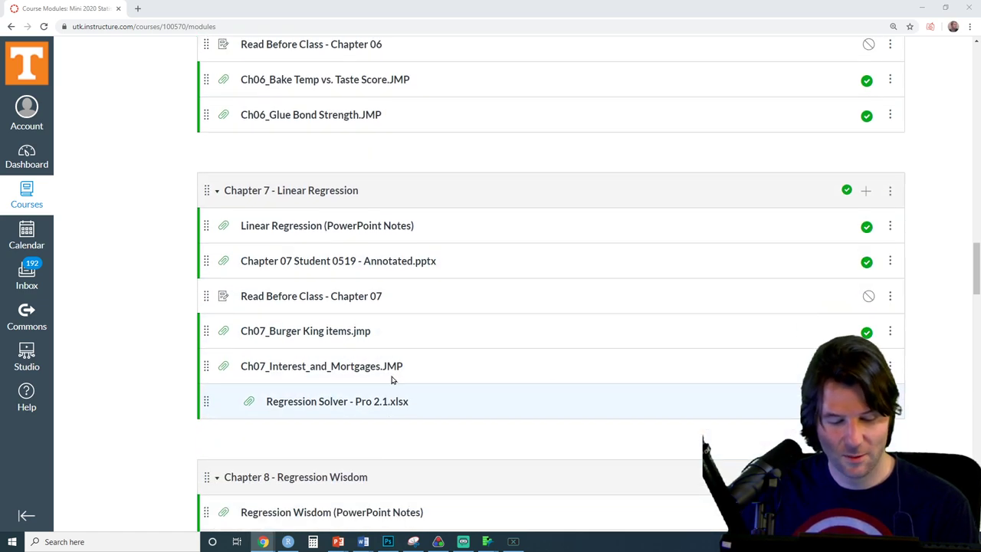
left_click(393, 406)
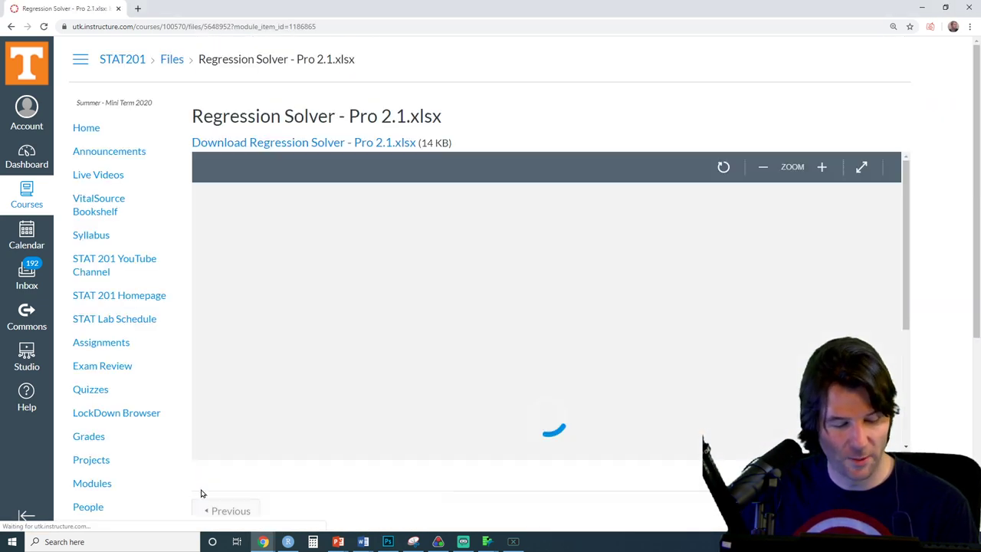
left_click(349, 144)
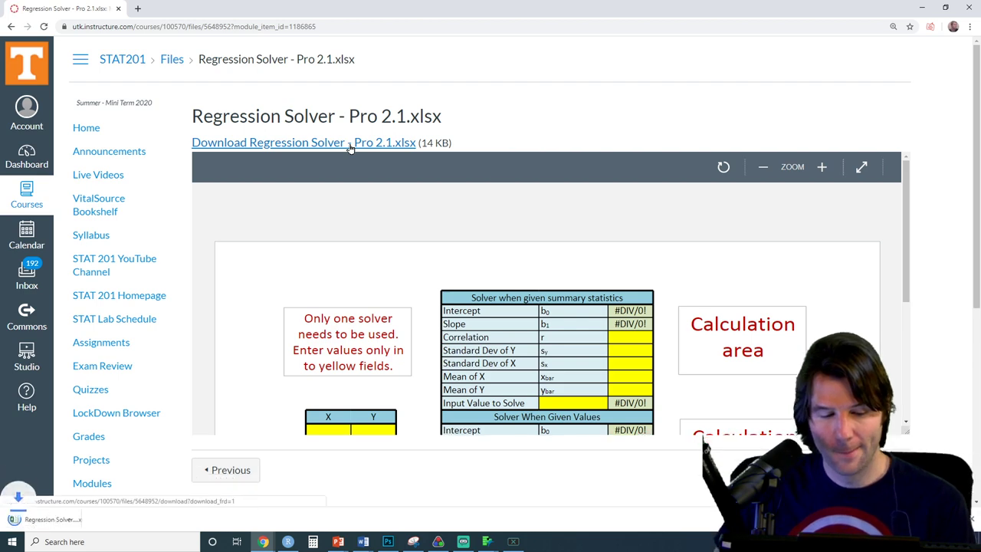
left_click(80, 520)
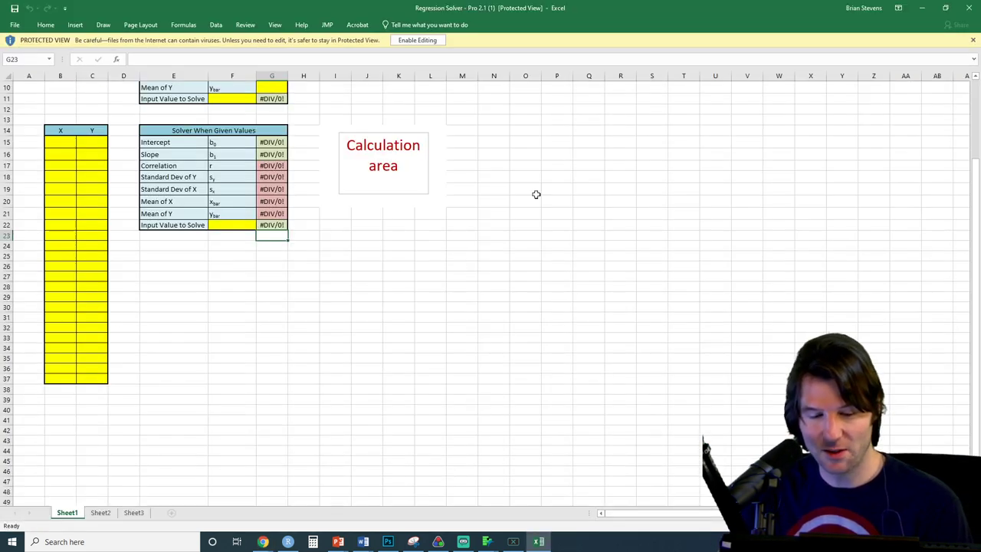
left_click(426, 42)
scroll(191, 333, "up", 3)
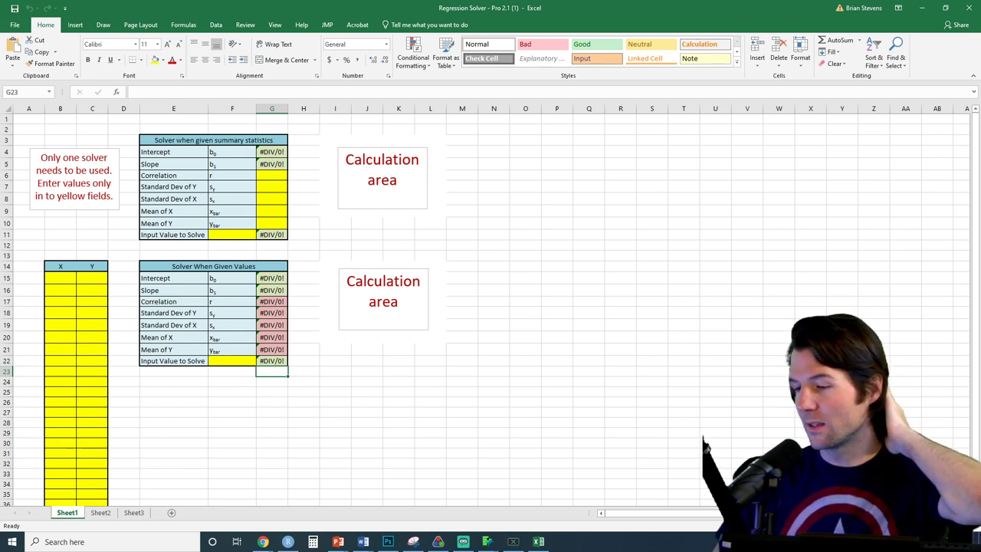
Step: Return to quiz question 3 in Chrome, copy the full Bicycle Race Data table to the clipboard, and close the data window
left_click(263, 541)
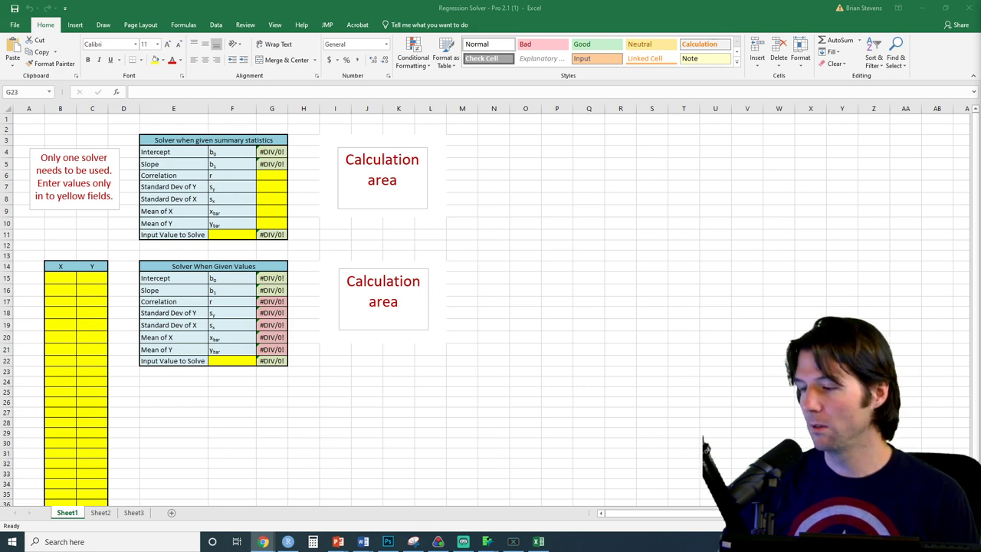
key("alt+Tab")
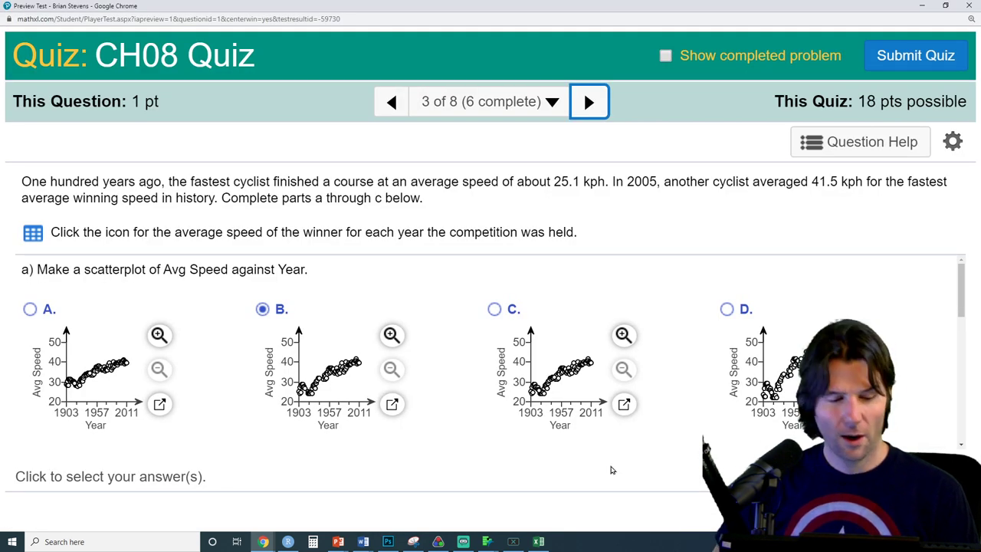
left_click(39, 238)
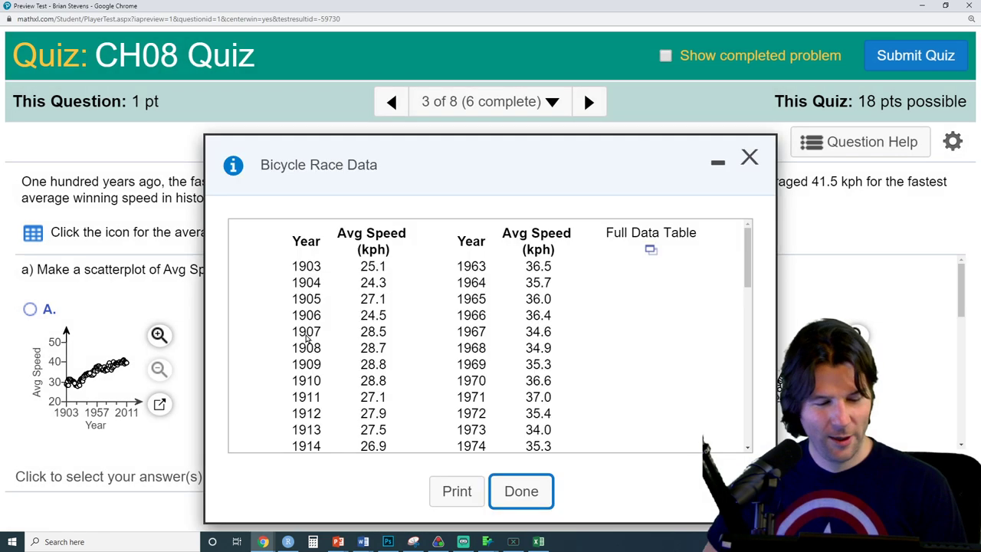
left_click(651, 250)
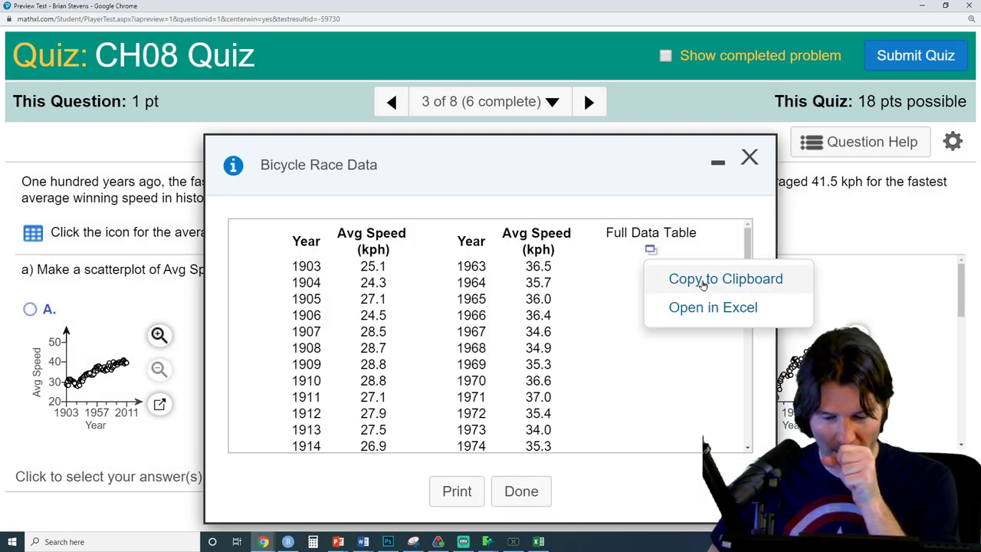
left_click(702, 281)
left_click(505, 448)
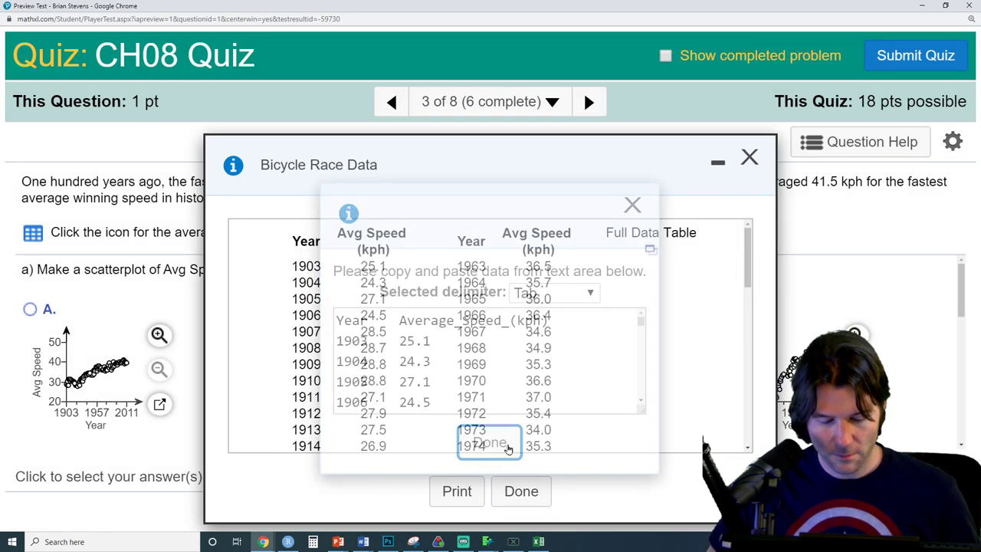
left_click(522, 491)
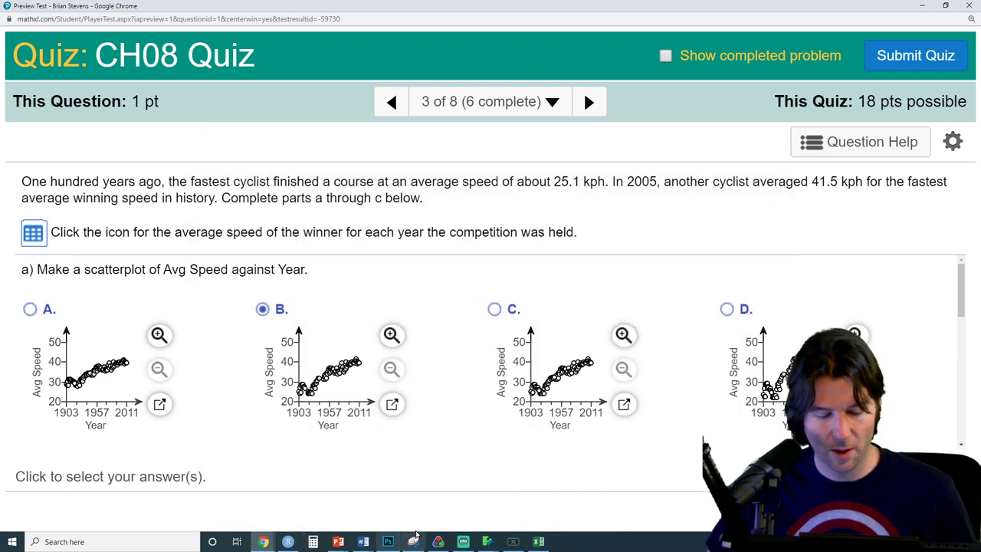
Step: Switch to the Regression Solver - Pro 2.1 workbook in Excel and examine the Intercept formula in the Solver When Given Values table
left_click(538, 542)
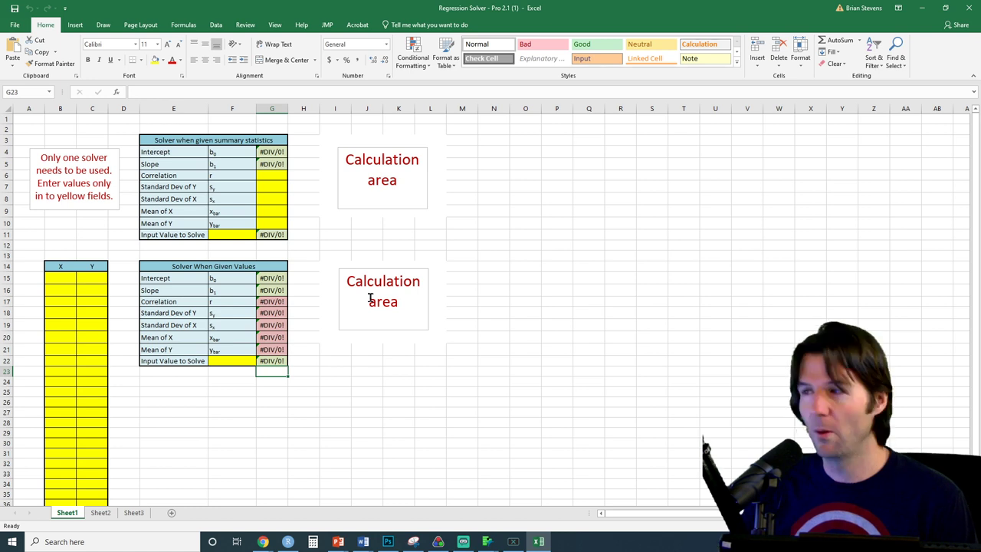
left_click(262, 542)
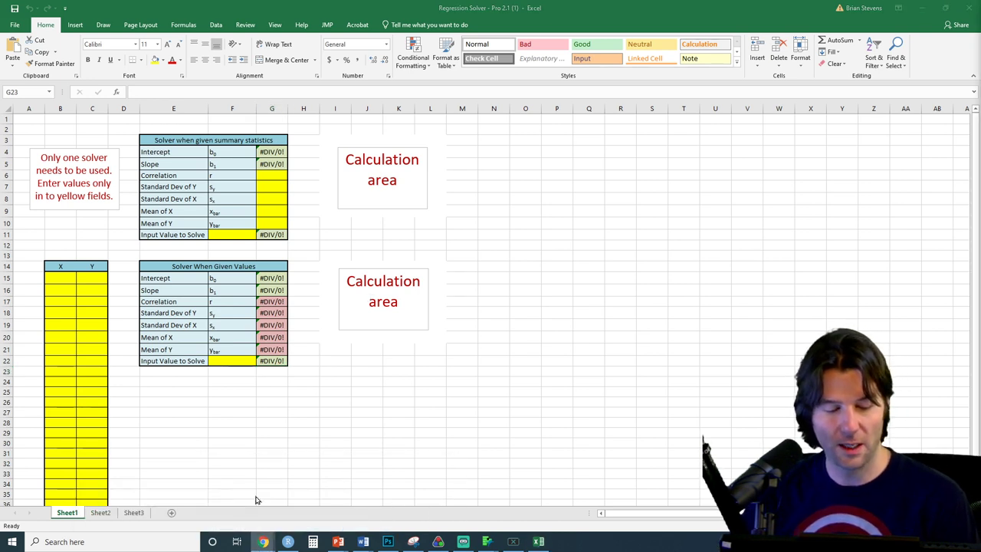
left_click(463, 542)
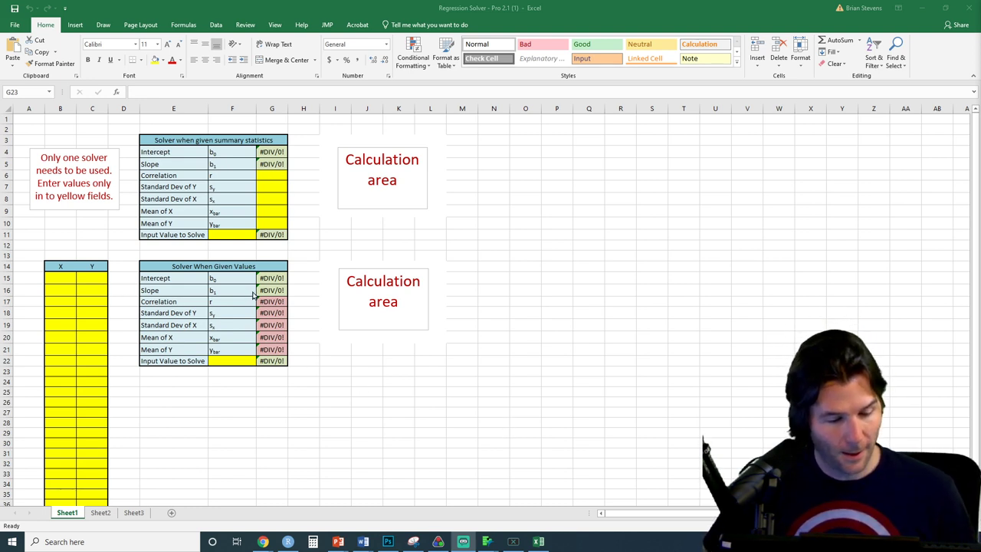
left_click(274, 278)
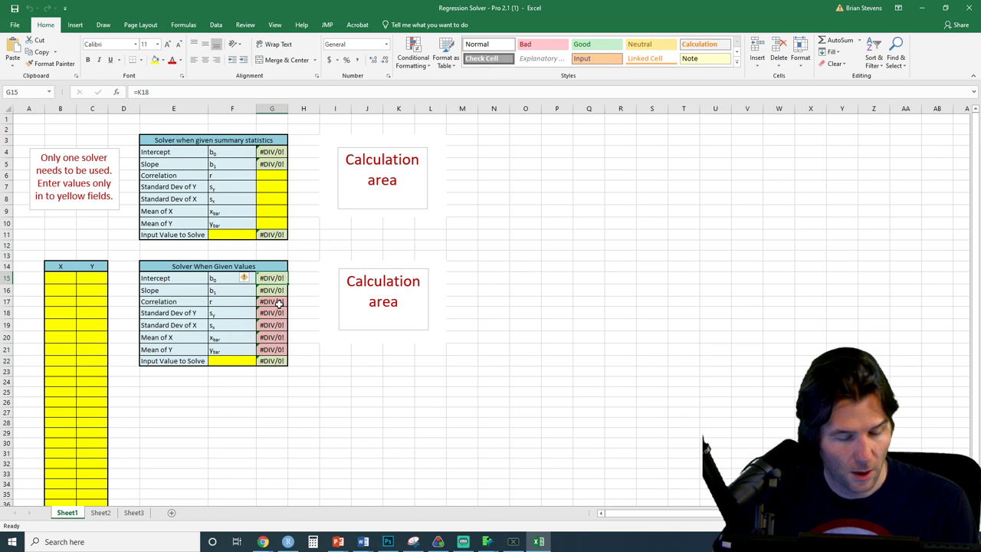
left_click(279, 303)
left_click(273, 279)
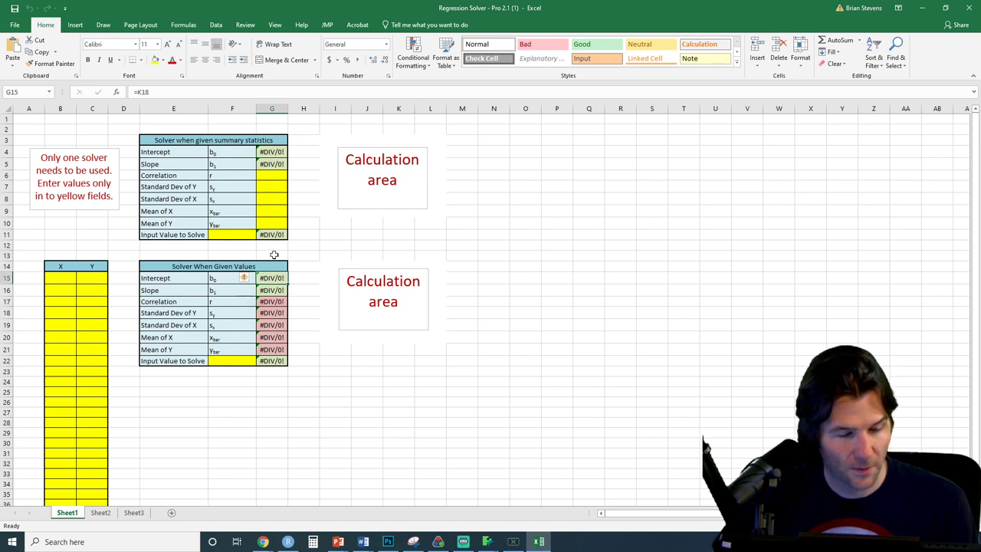
left_click(258, 96)
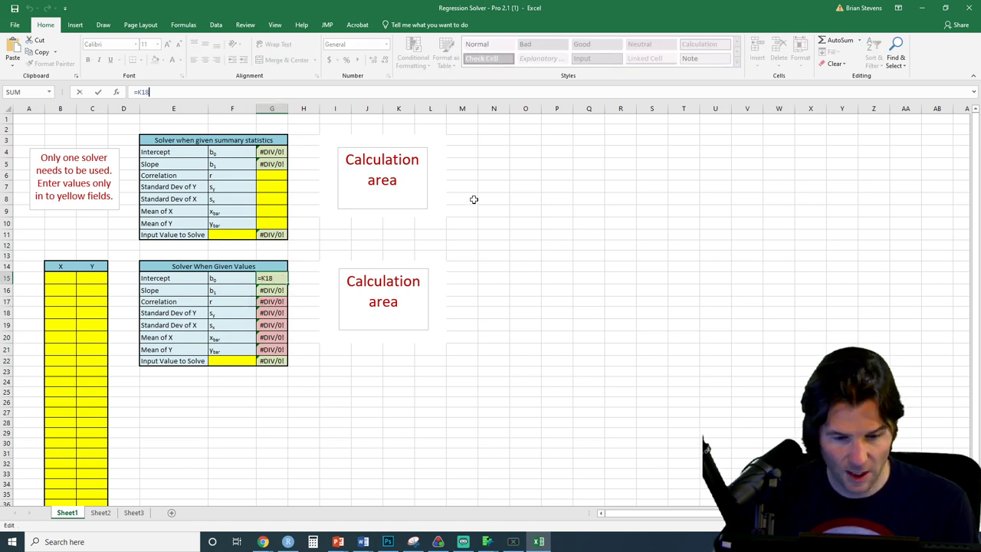
Step: Move the lower Calculation area box aside to uncover the cells beneath it, and inspect the formulas in J16, K16, J18 and K18
left_click(415, 266)
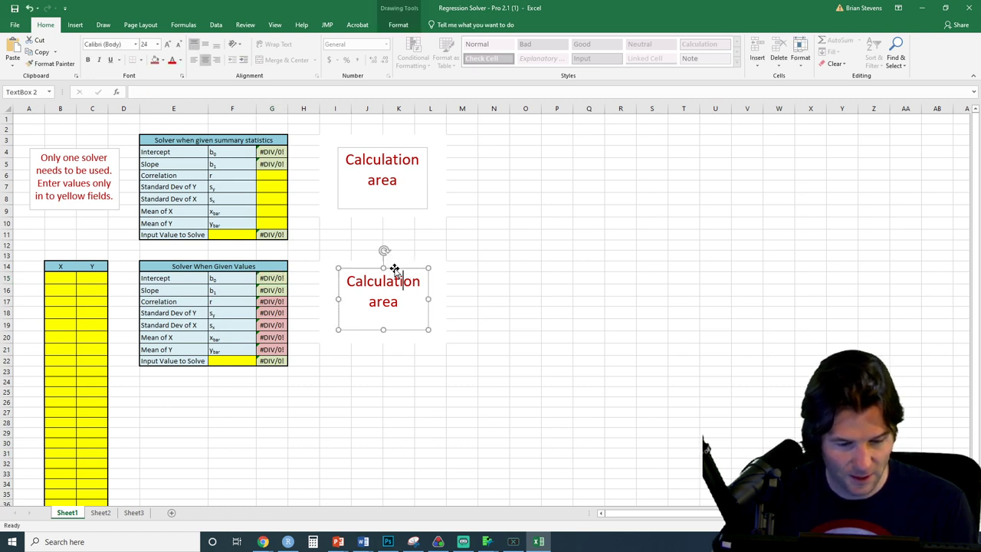
left_click_drag(440, 267, 635, 258)
left_click(366, 290)
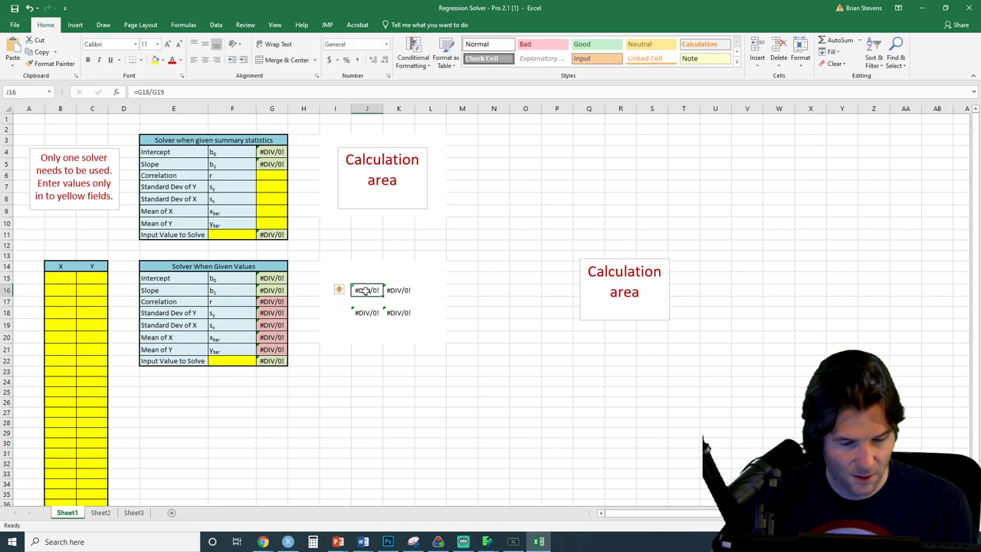
left_click(196, 92)
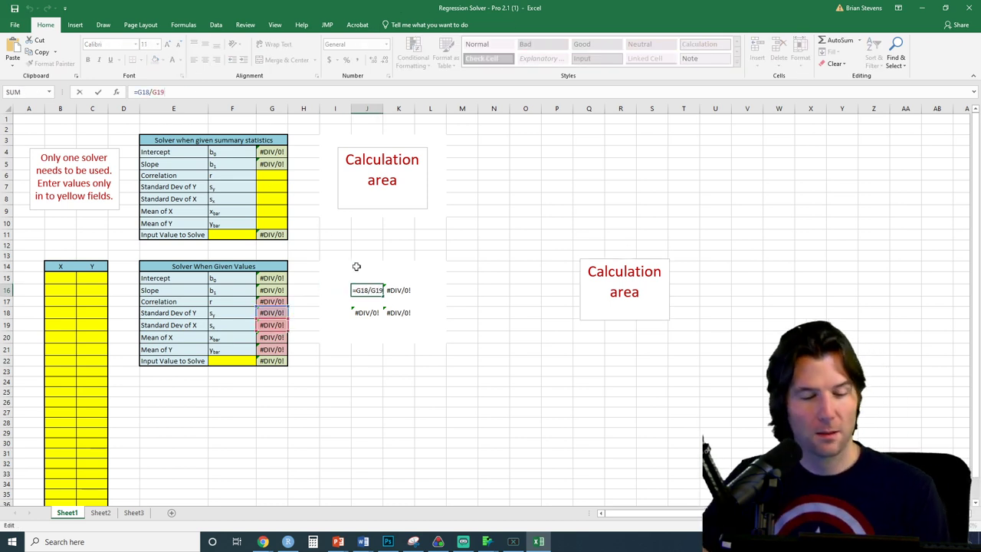
left_click(389, 297)
double_click(389, 297)
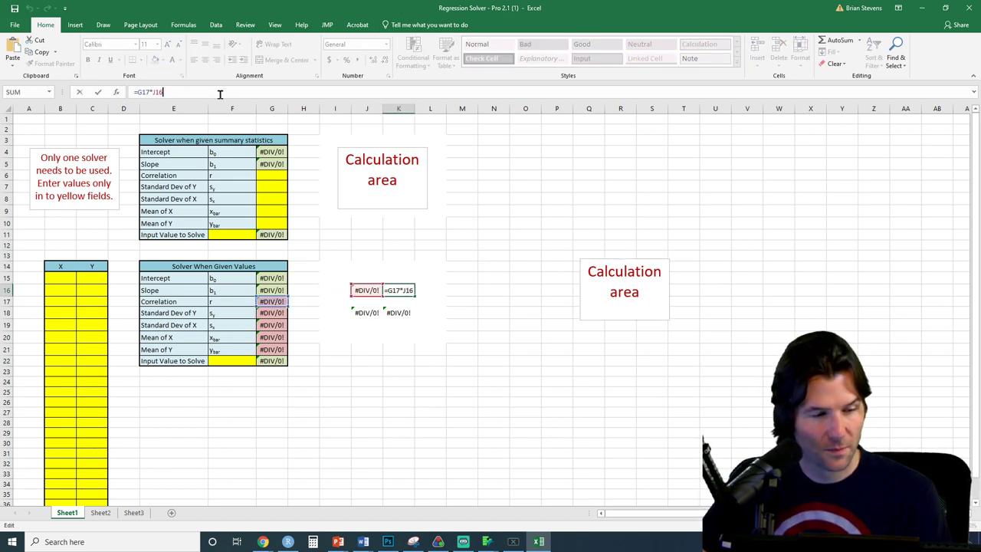
left_click(360, 314)
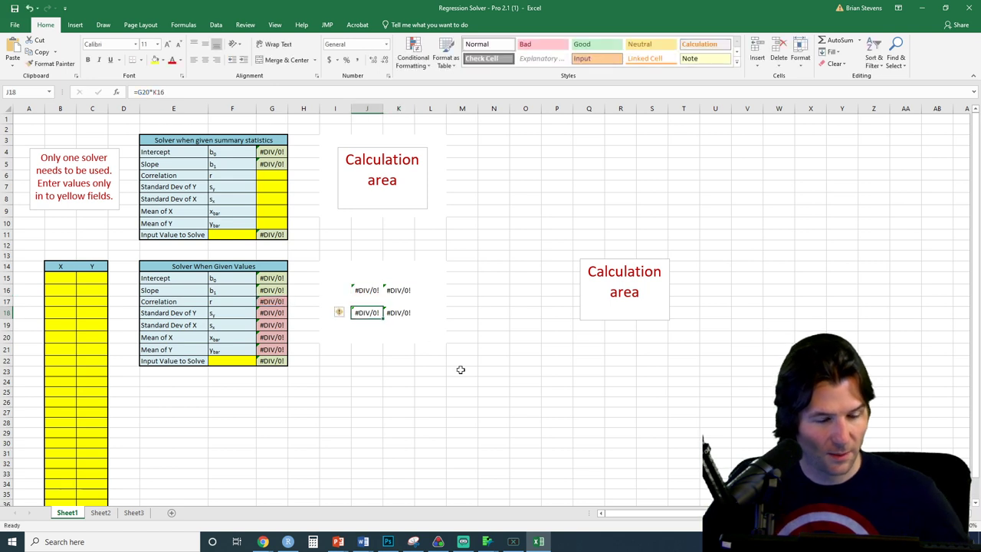
key("Up")
key("Up")
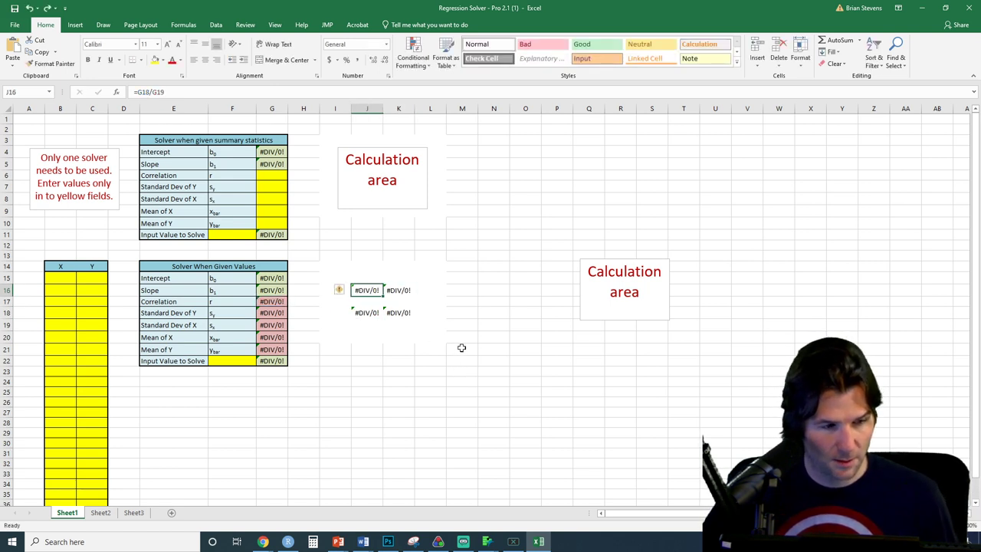
left_click(462, 348)
left_click(394, 291)
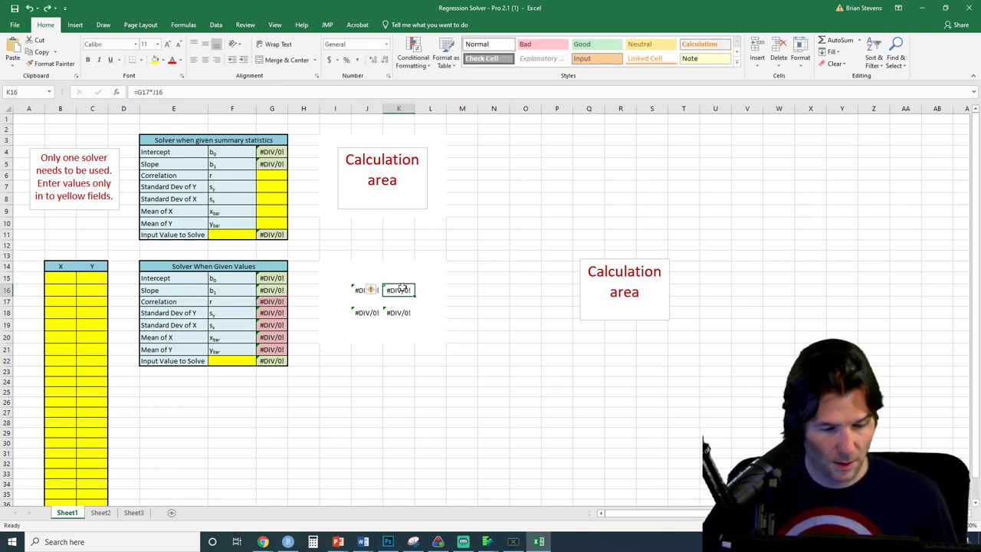
left_click(364, 313)
left_click(401, 314)
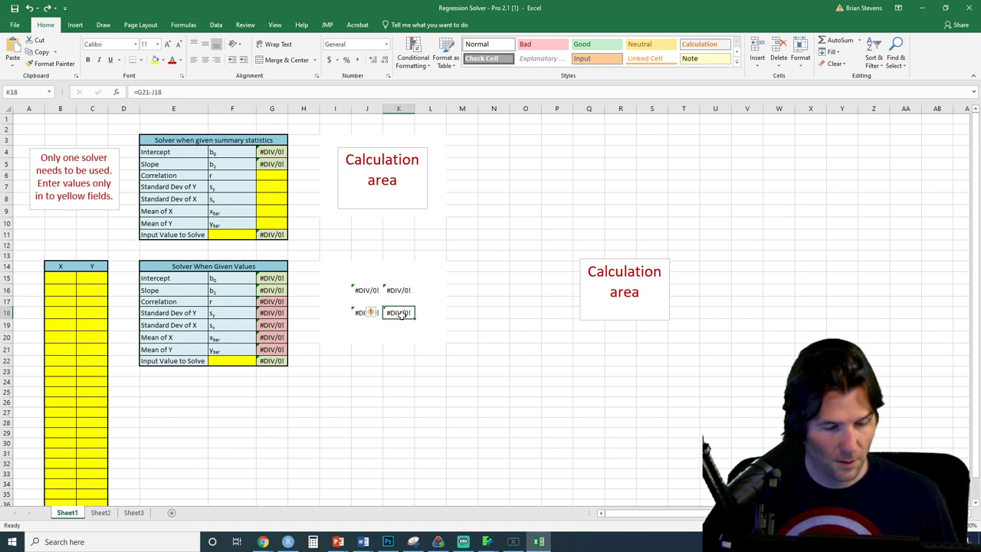
Step: Examine the Correlation and Standard Dev of Y formulas in the Solver When Given Values table and trace the Y range down to row 200
left_click(274, 302)
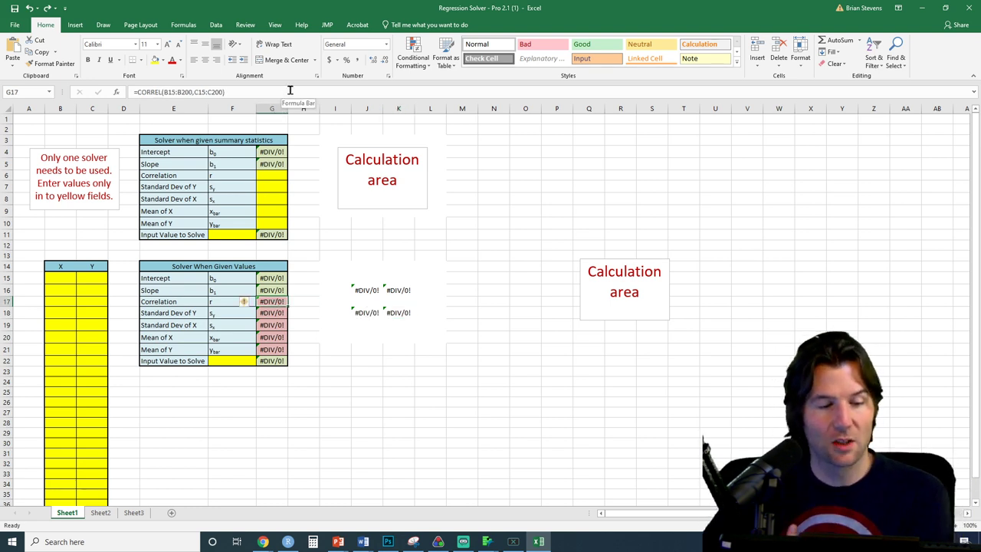
left_click(278, 314)
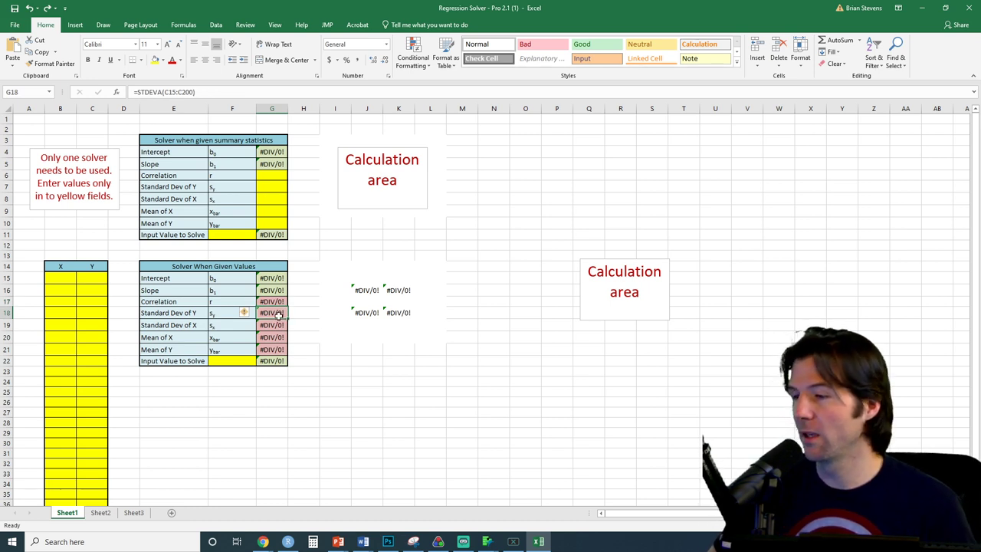
left_click(228, 91)
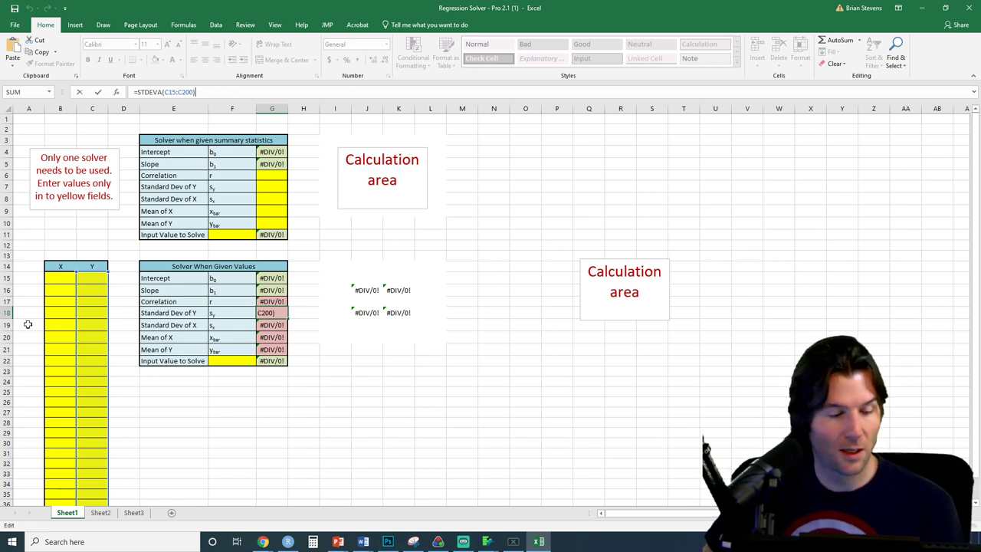
scroll(229, 360, "down", 8)
scroll(263, 372, "down", 20)
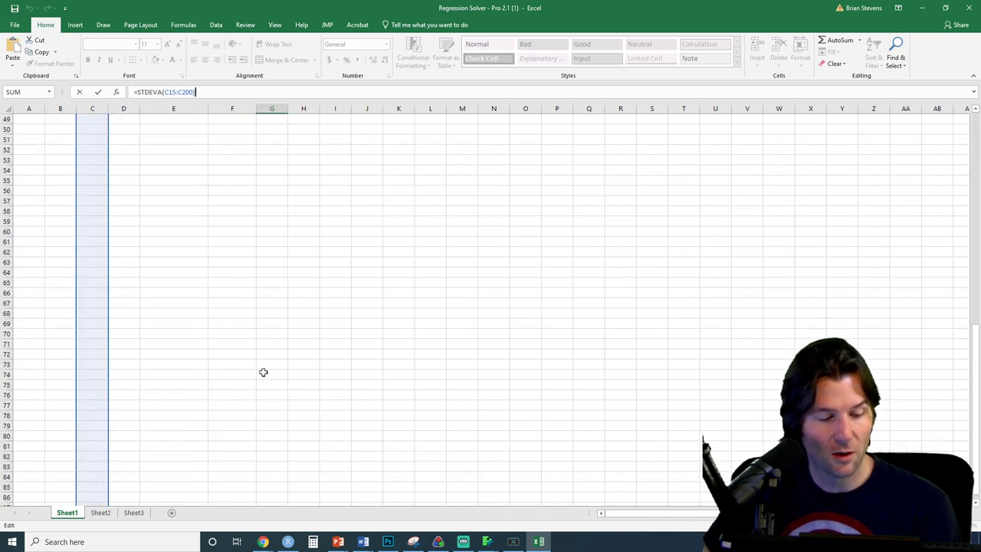
scroll(263, 371, "down", 20)
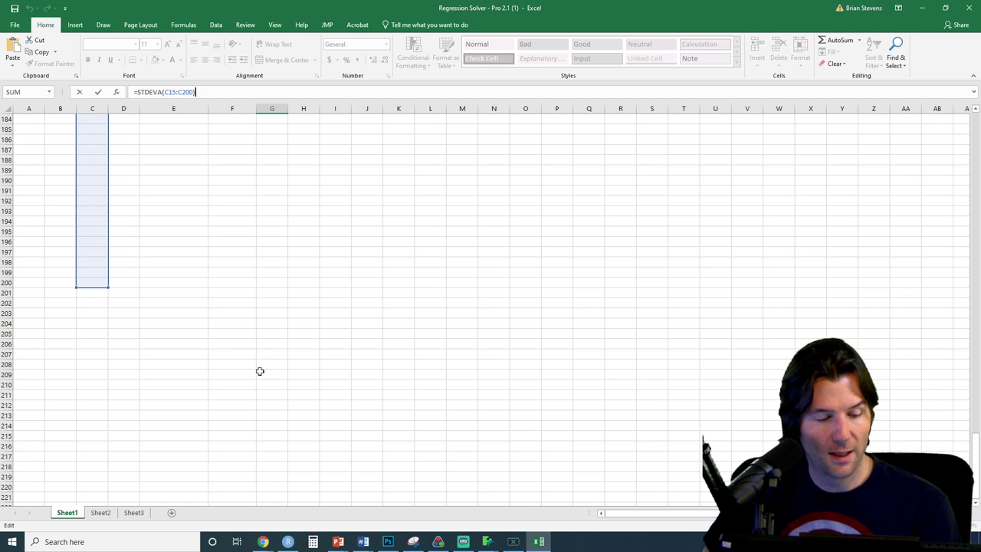
scroll(259, 371, "up", 20)
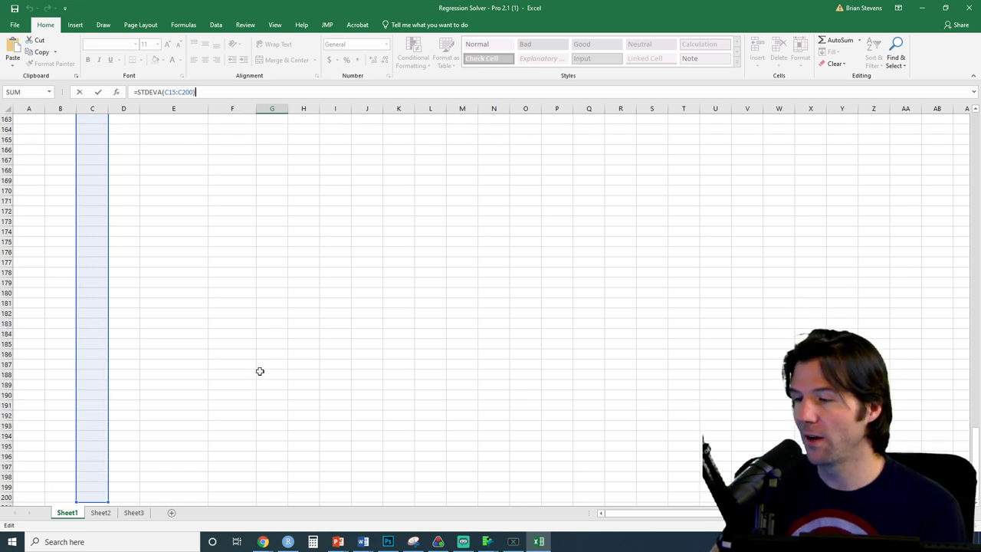
scroll(259, 371, "up", 20)
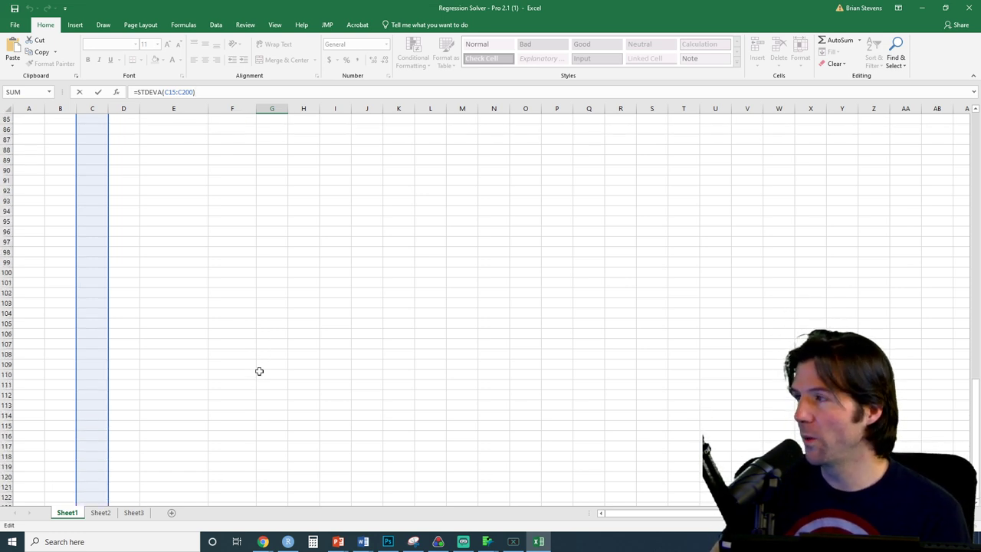
scroll(259, 371, "down", 2)
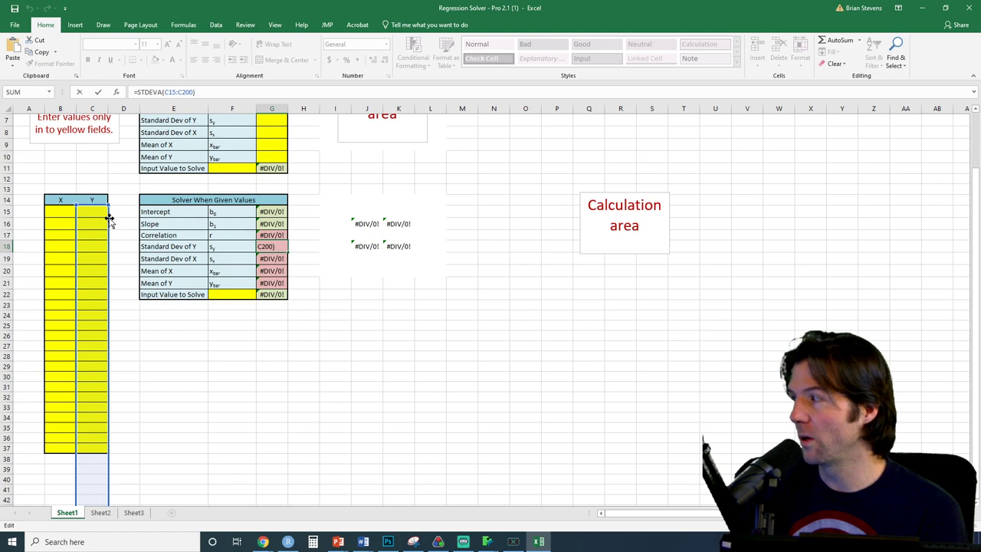
scroll(114, 219, "up", 2)
scroll(129, 226, "down", 4)
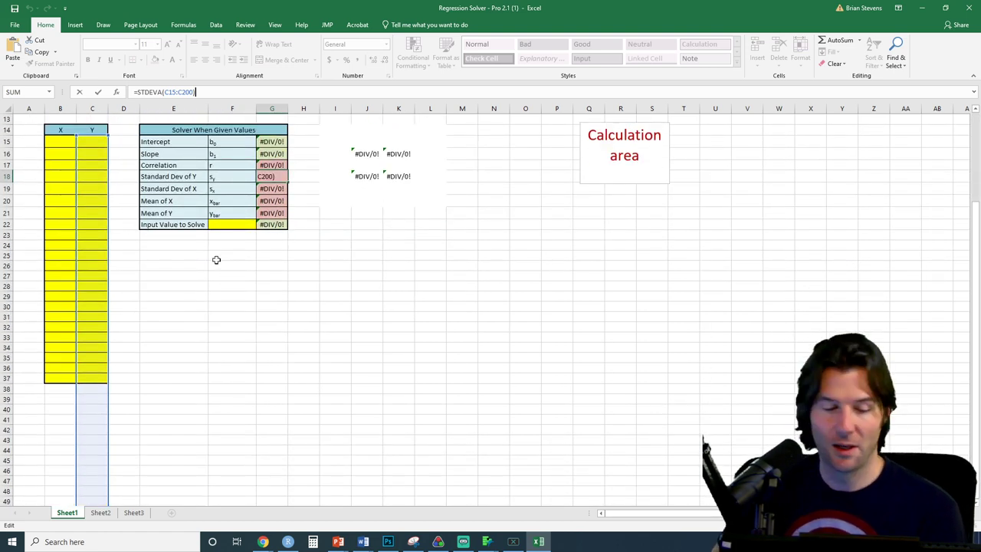
scroll(301, 350, "up", 4)
key("Return")
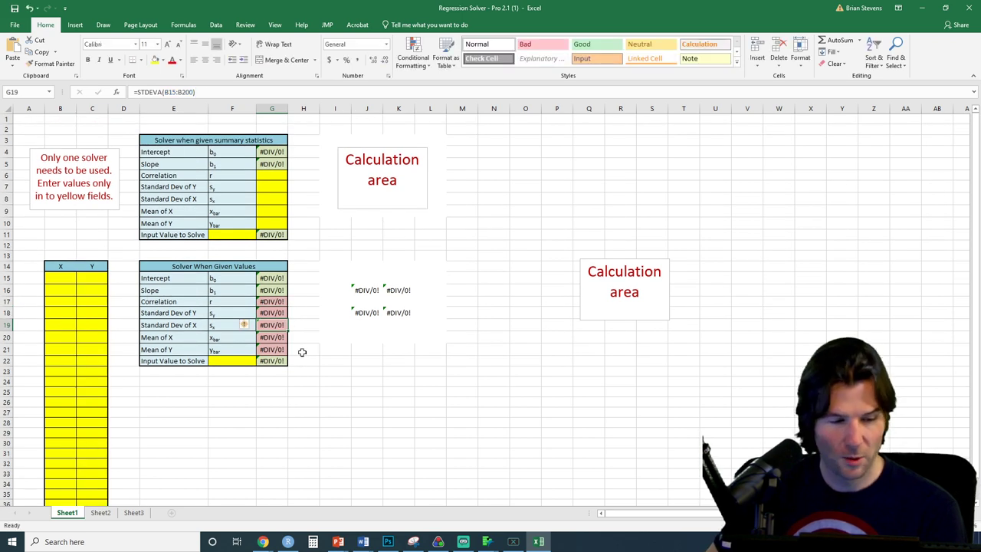
Step: Review the formulas for the means and the Input Value to Solve, and go through the table's whole result column once more
key("Return")
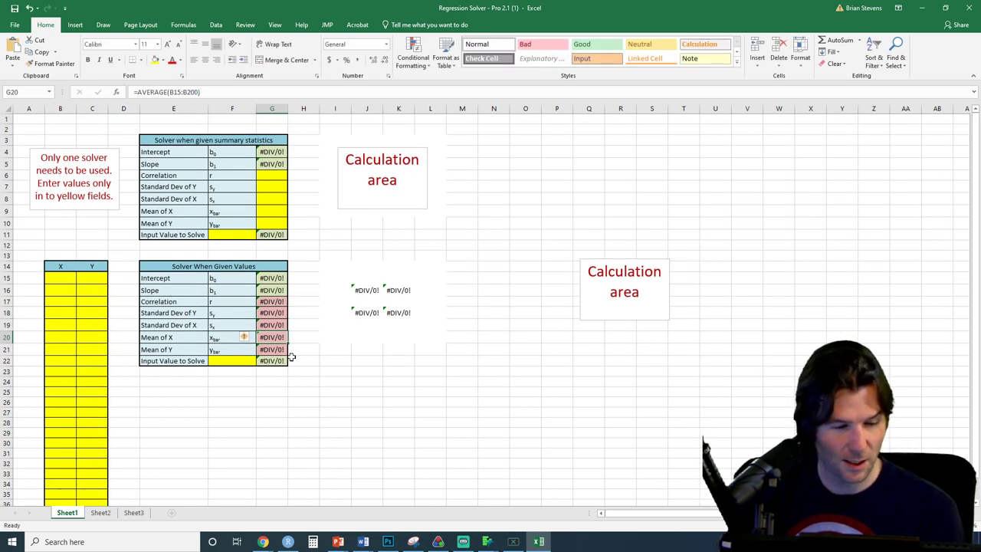
key("Return")
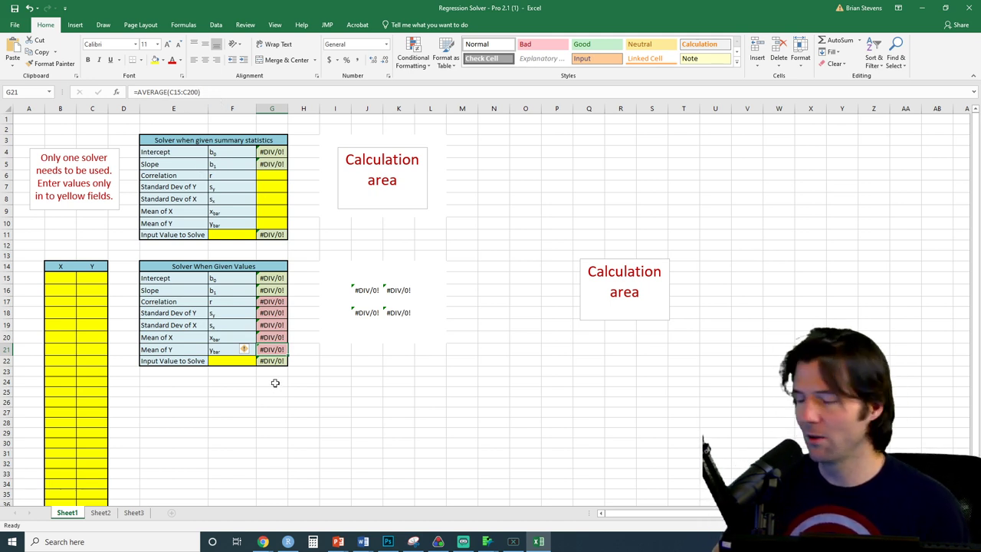
key("Return")
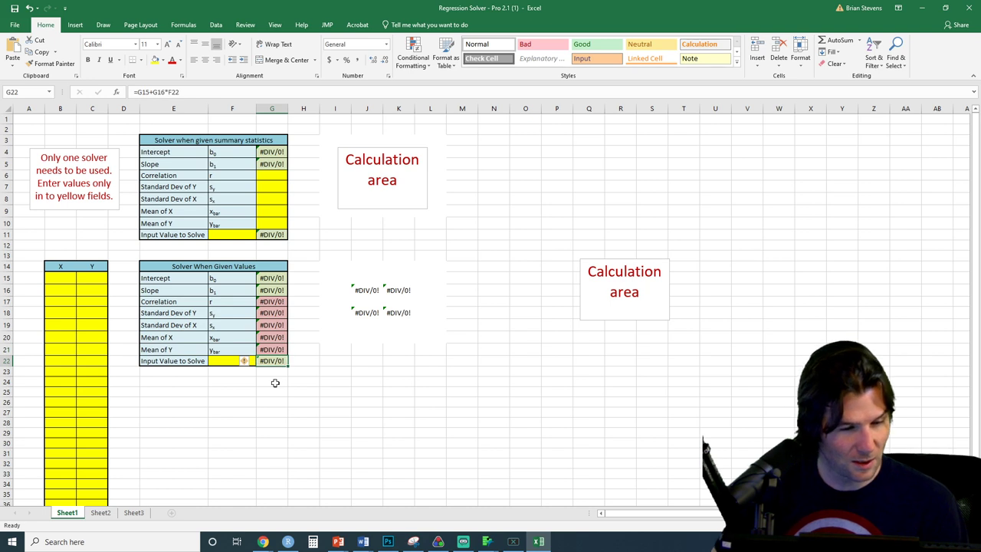
left_click(282, 281)
key("Down")
key("Down")
key("Down")
key("Down")
key("Down")
key("Down")
key("Down")
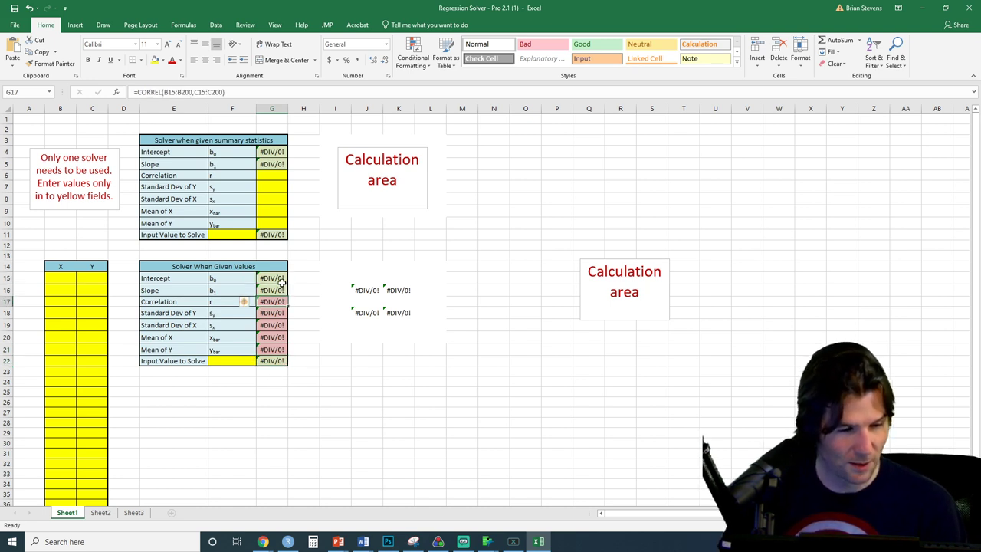
key("Down")
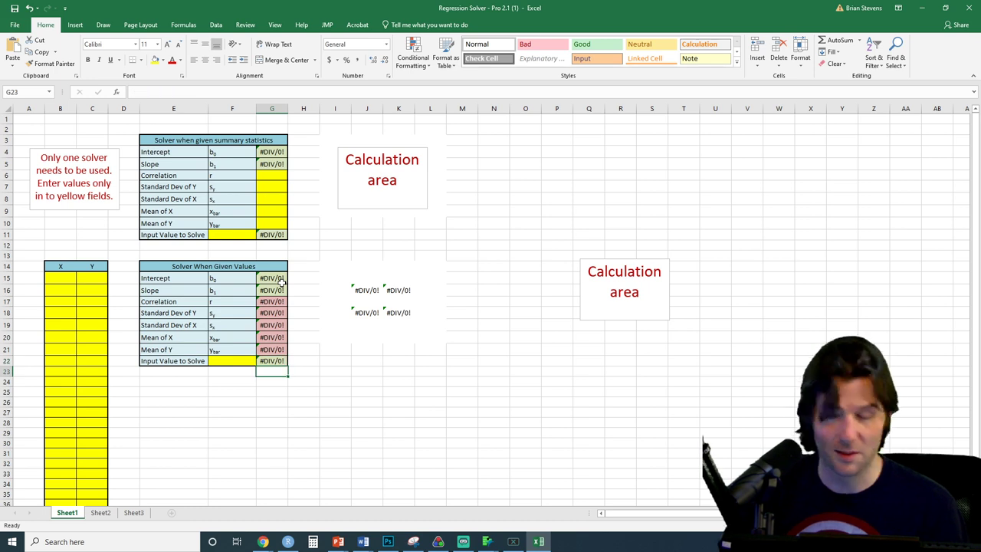
Step: Move the lower Calculation area box back over the helper cells beside the Solver When Given Values table
left_click(502, 266)
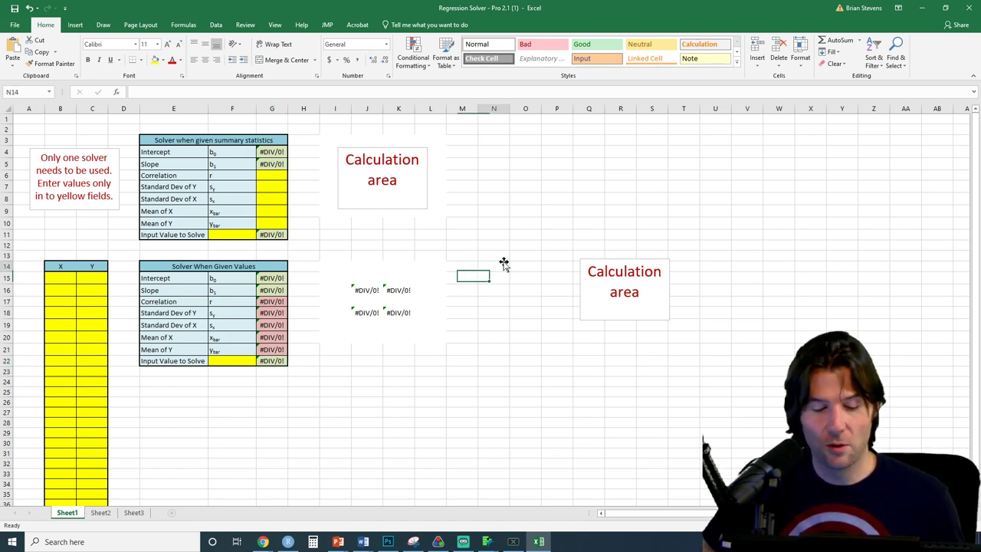
left_click(655, 257)
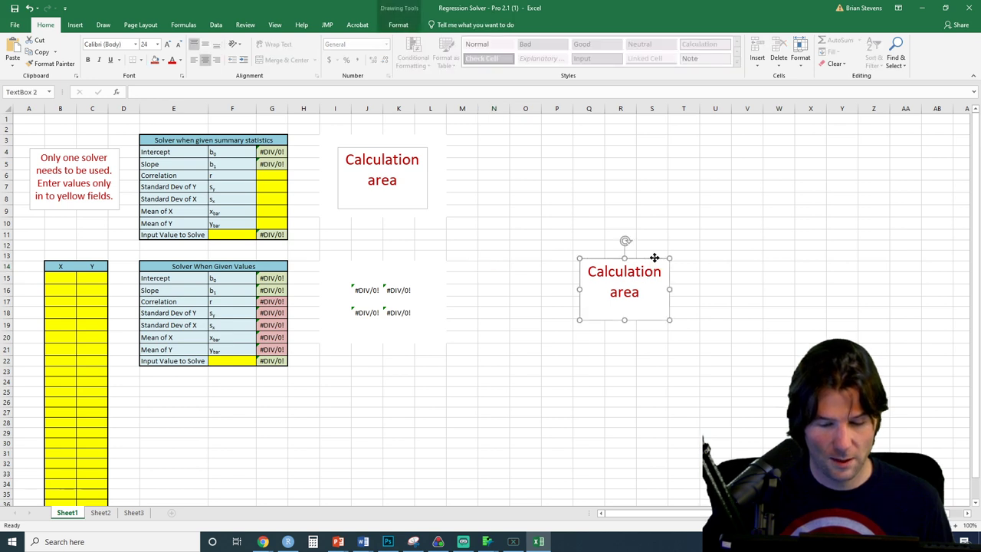
mouse_move(652, 258)
left_mouse_down()
mouse_move(406, 271)
mouse_move(416, 272)
left_mouse_up()
Step: Paste the copied bicycle race data starting in cell O12 and look through it down to the last year
left_click(512, 246)
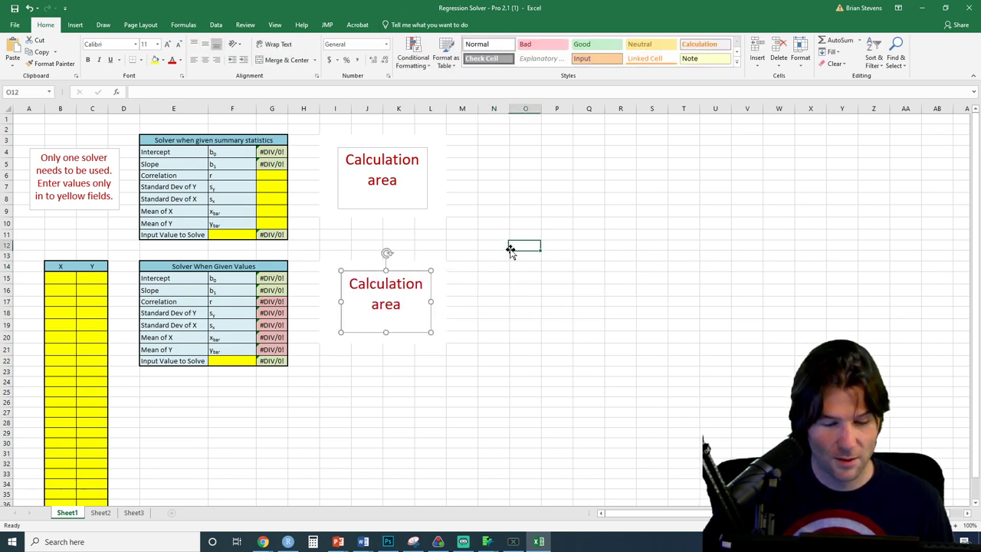
key("ctrl+v")
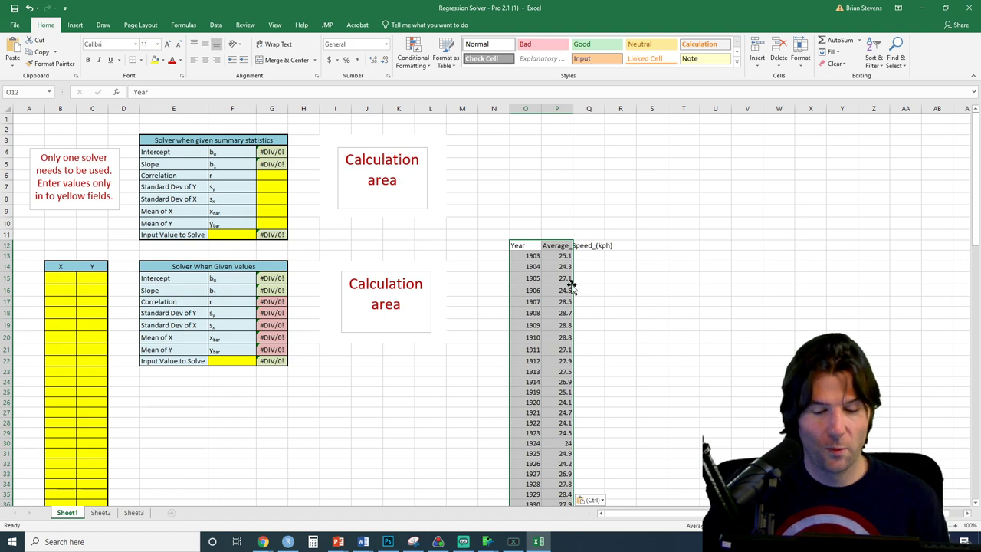
left_click(567, 246)
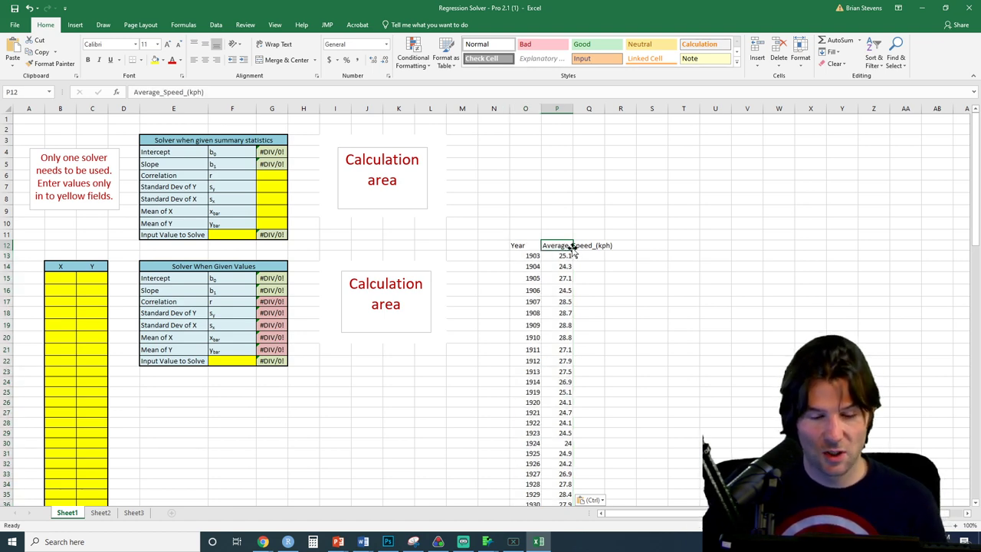
scroll(557, 323, "down", 20)
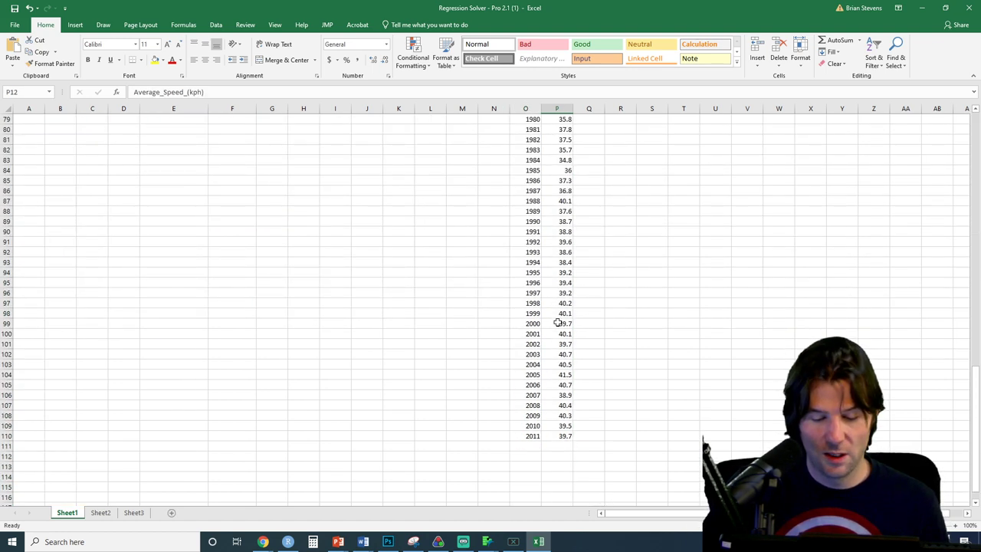
Step: Copy the Average_Speed_(kph) column with its header down to 2011 and paste it over the Y column starting in cell C14
left_click(565, 435, "shift")
key("ctrl+c")
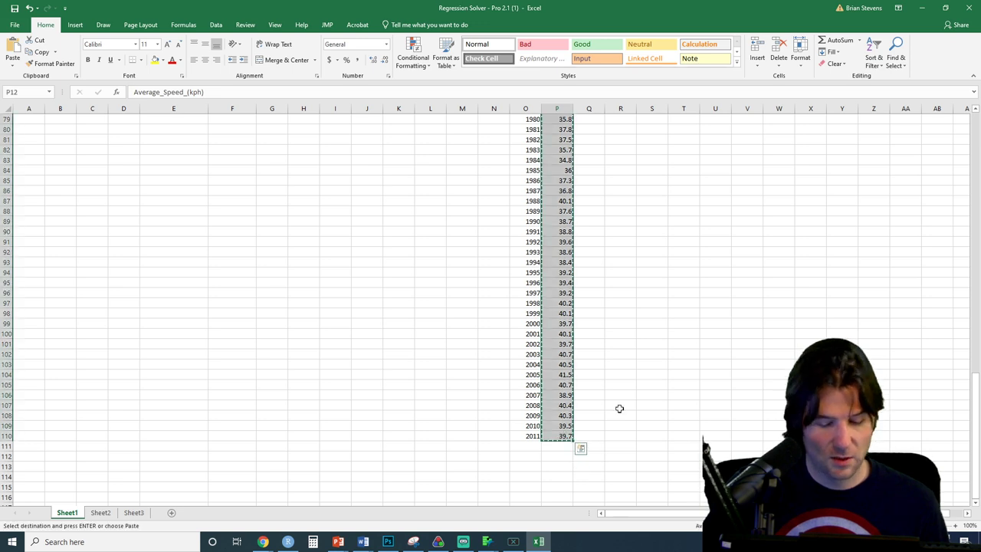
scroll(445, 350, "up", 20)
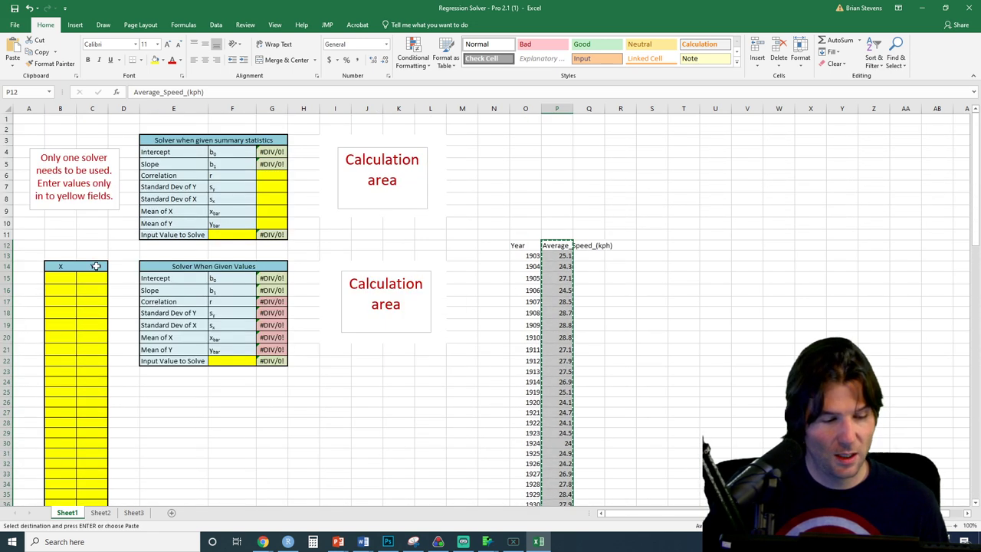
left_click(96, 266)
key("ctrl+v")
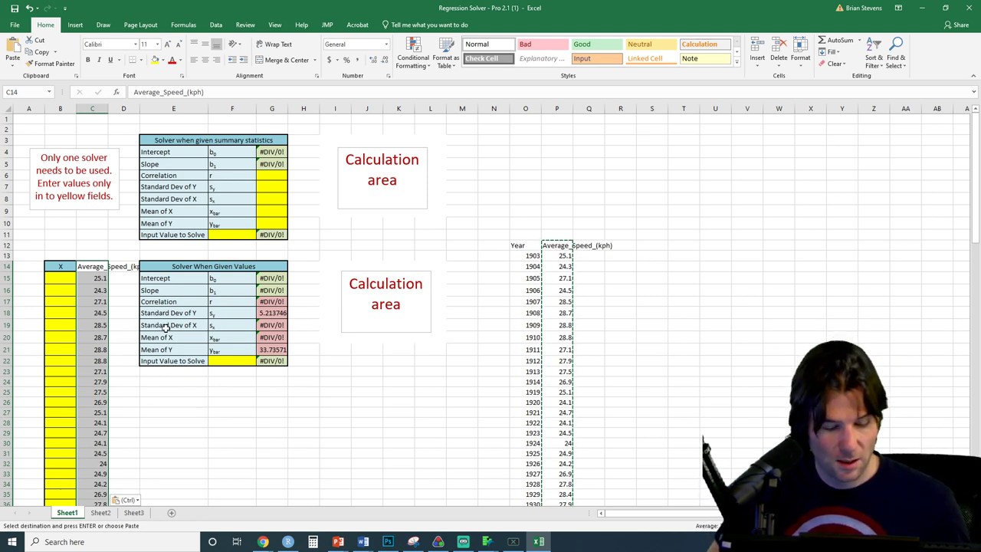
Step: Undo and repeat the average speed paste in the Y column twice
key("ctrl+z")
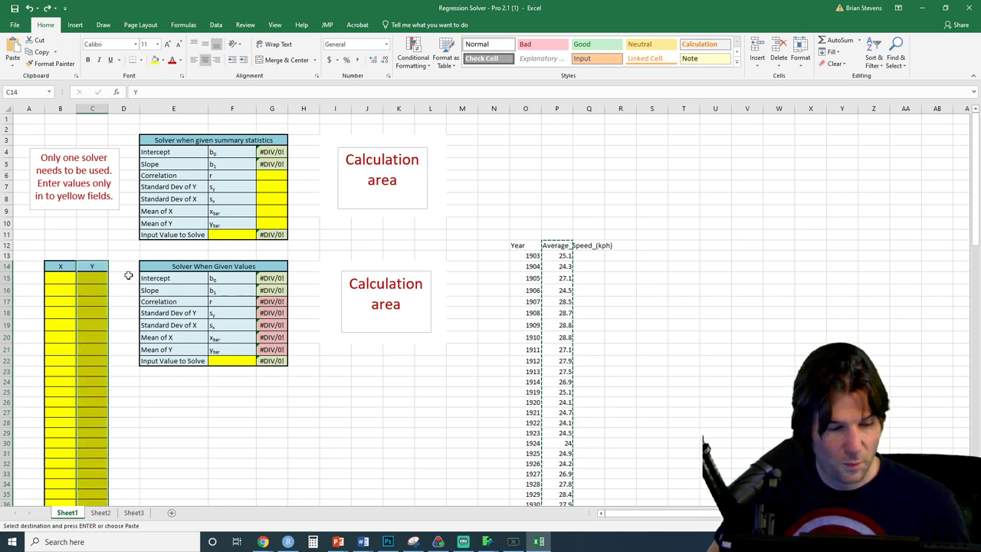
key("ctrl+v")
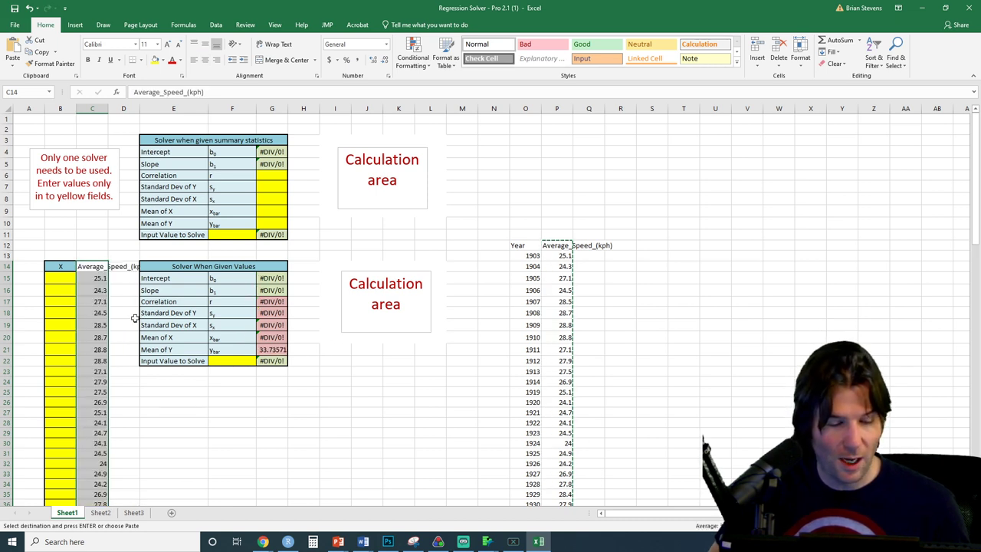
key("ctrl+z")
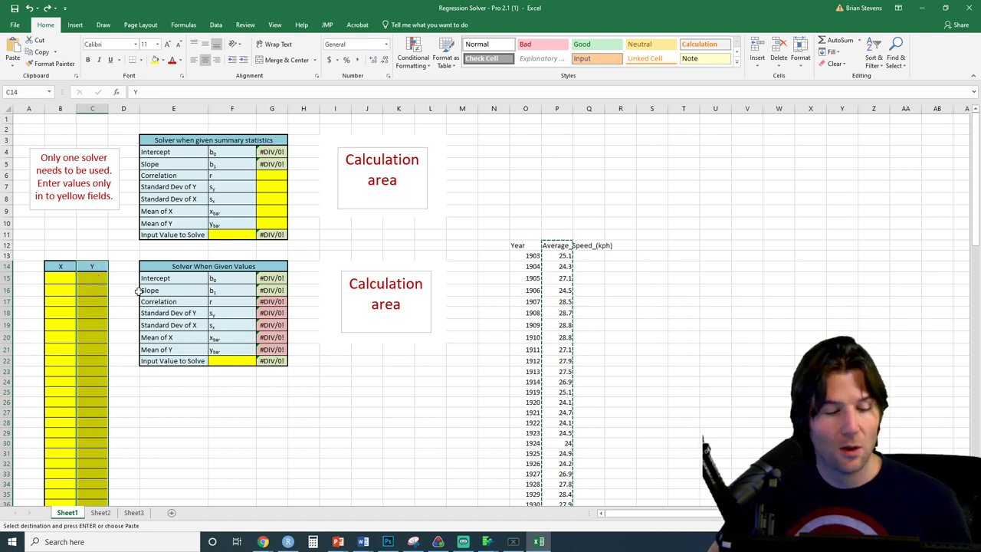
key("ctrl+v")
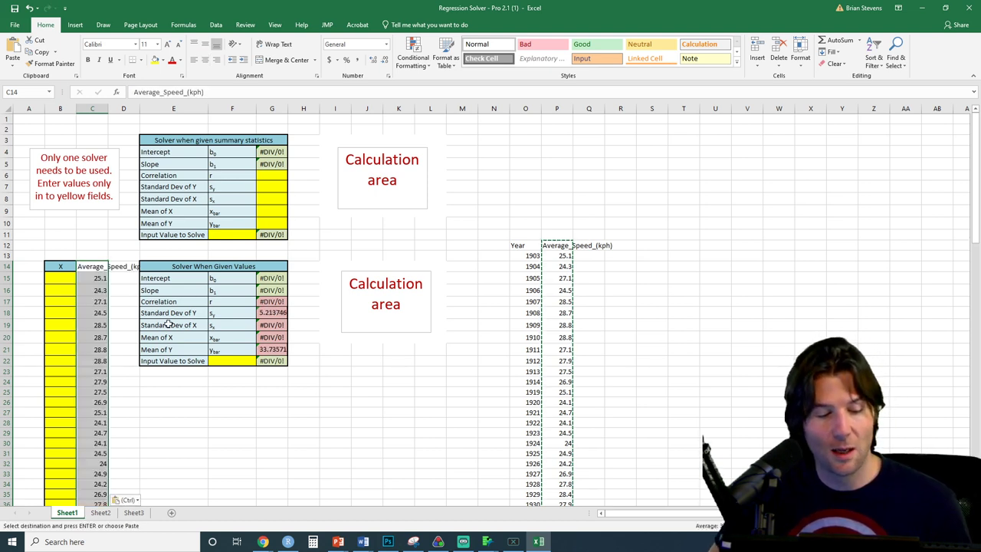
Step: Copy the Year column with its header down to 2011 and paste it over the X column starting in cell B14
left_click(530, 246)
scroll(546, 322, "down", 13)
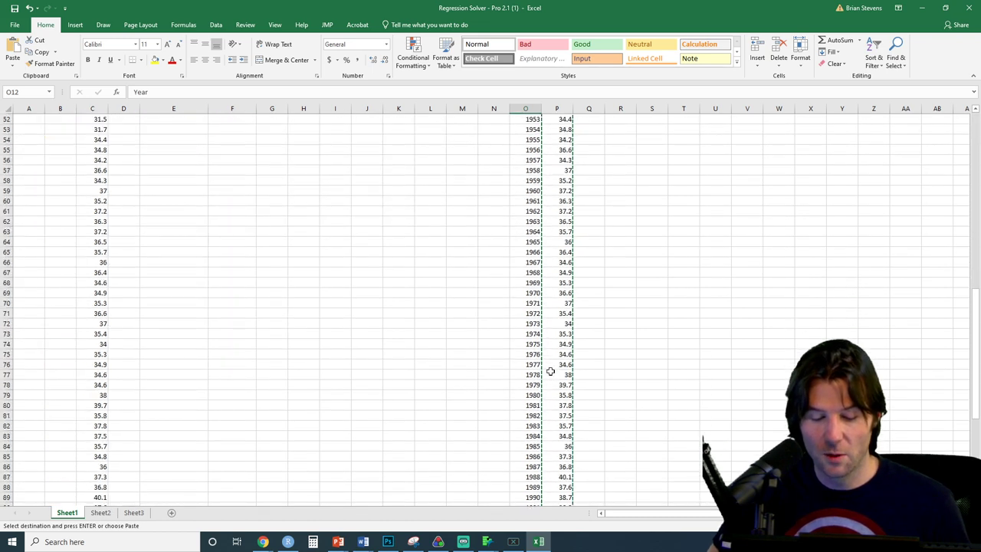
scroll(551, 371, "down", 11)
left_click(532, 374, "shift")
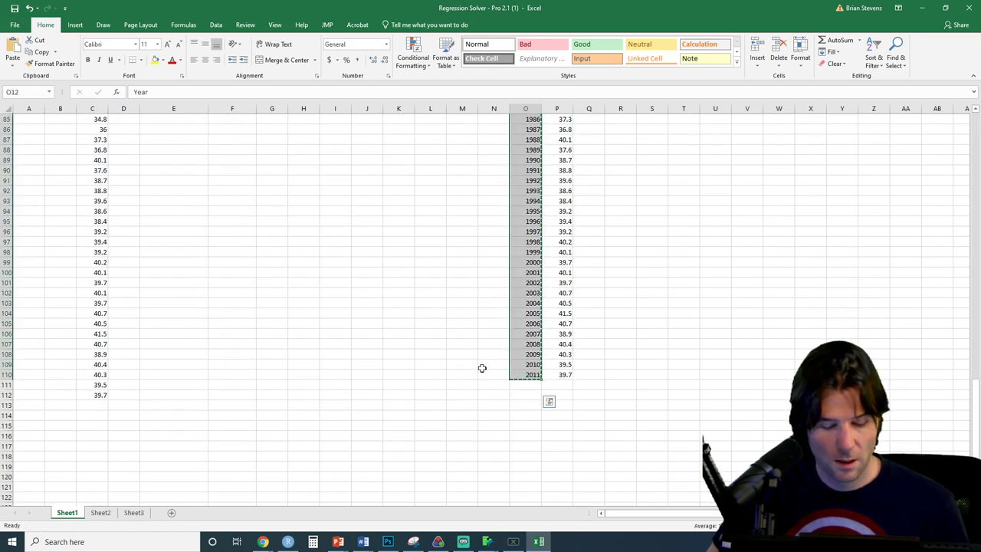
key("ctrl+q")
key("ctrl+c")
scroll(478, 368, "up", 20)
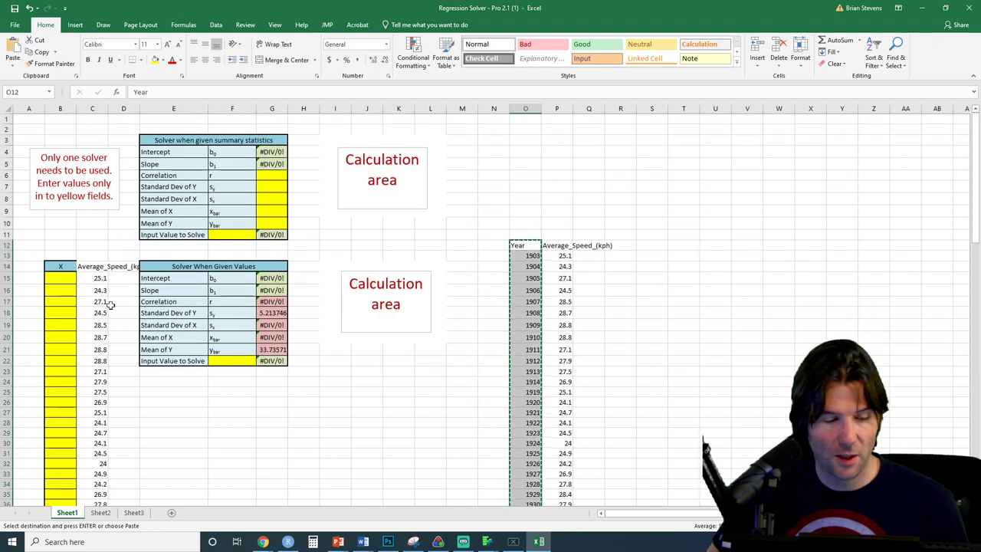
left_click(67, 267)
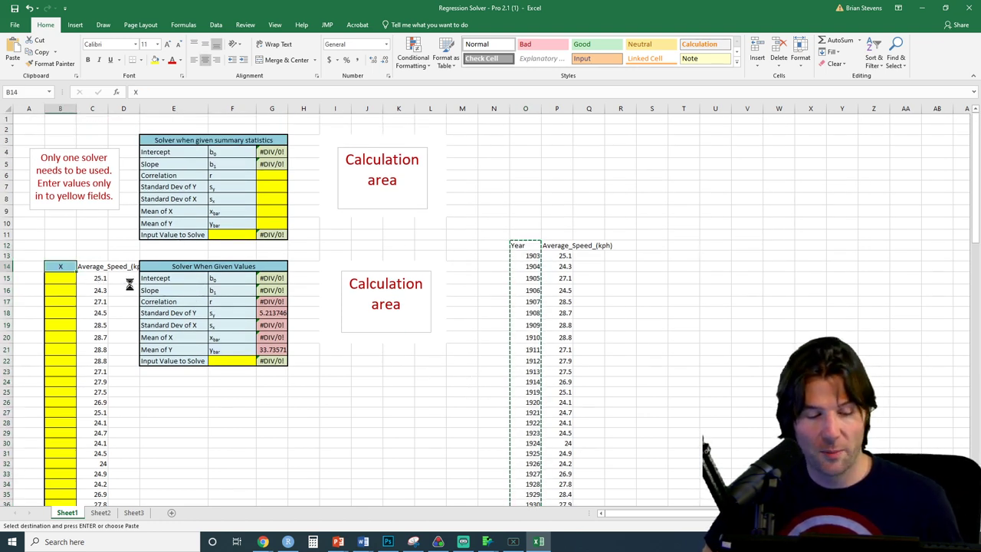
key("ctrl+v")
left_click(433, 381)
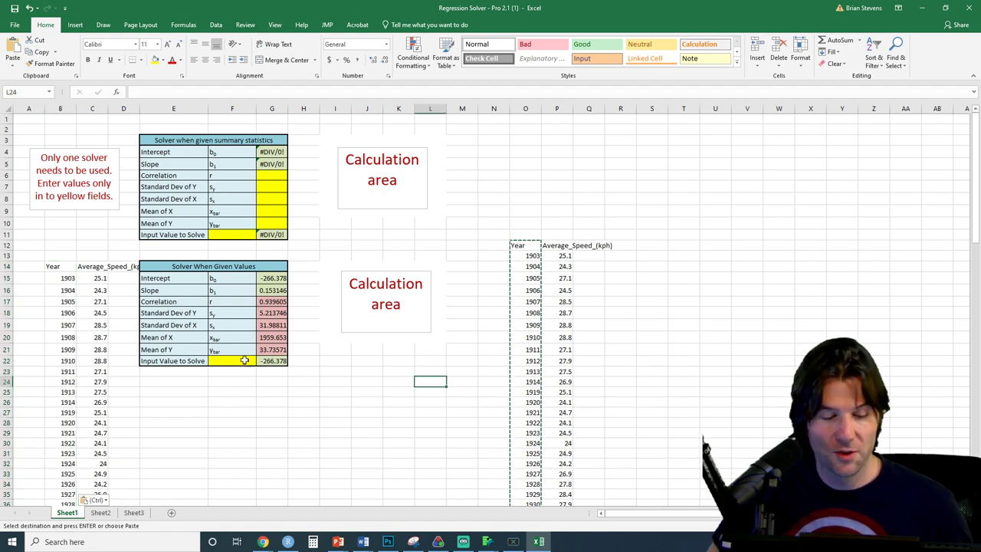
Step: Copy the Intercept result from the Solver When Given Values table
scroll(245, 360, "up", 8, "ctrl")
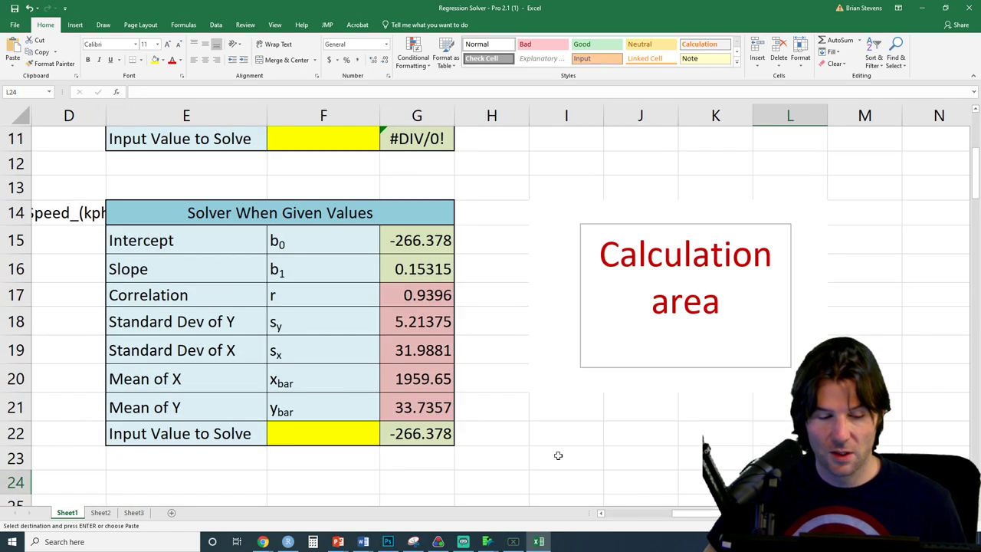
scroll(651, 513, "left", 3)
left_click(644, 245)
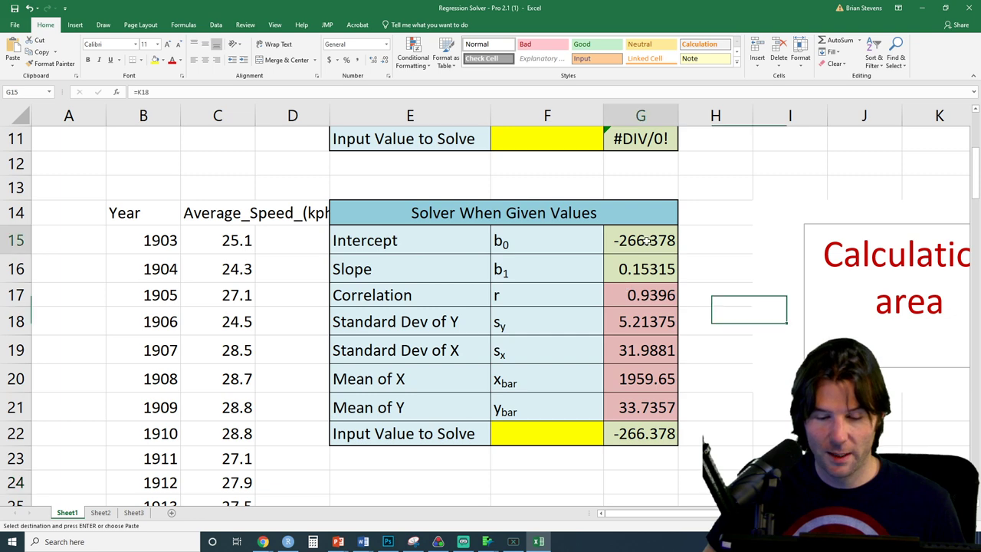
key("ctrl+c")
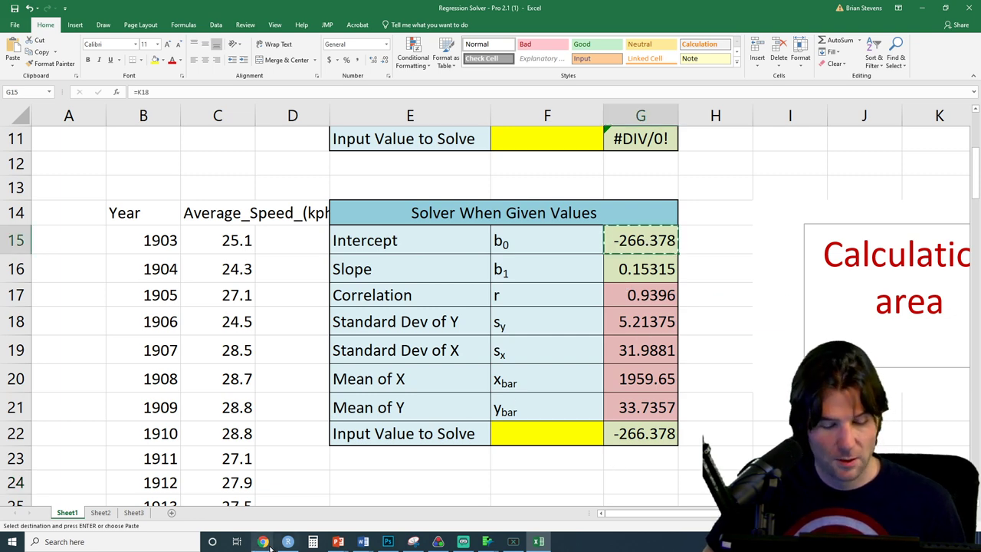
Step: Switch to the CH08 quiz in Chrome and compare the part b regression equation with the Excel solver's intercept and slope
mouse_move(268, 545)
left_click(301, 490)
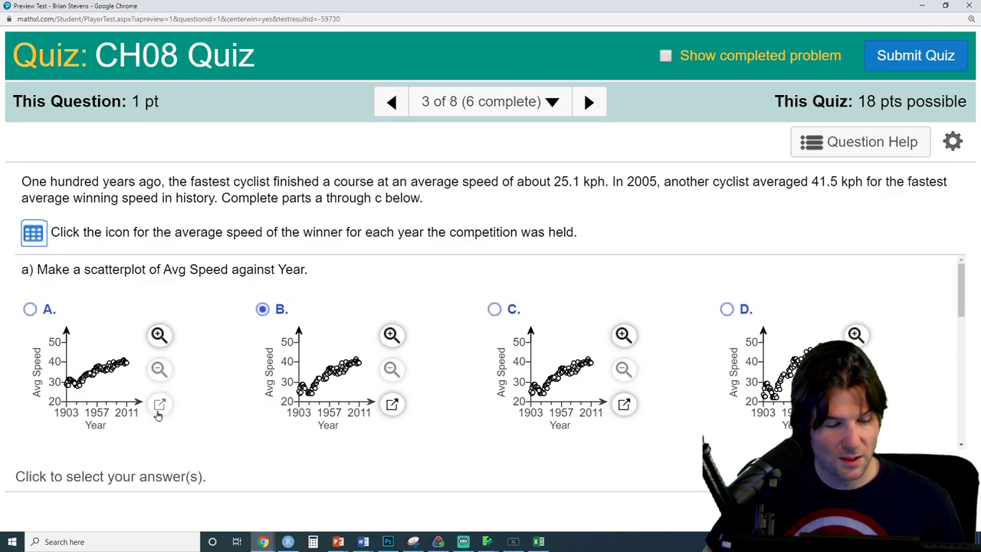
scroll(157, 411, "down", 5)
scroll(151, 387, "down", 2)
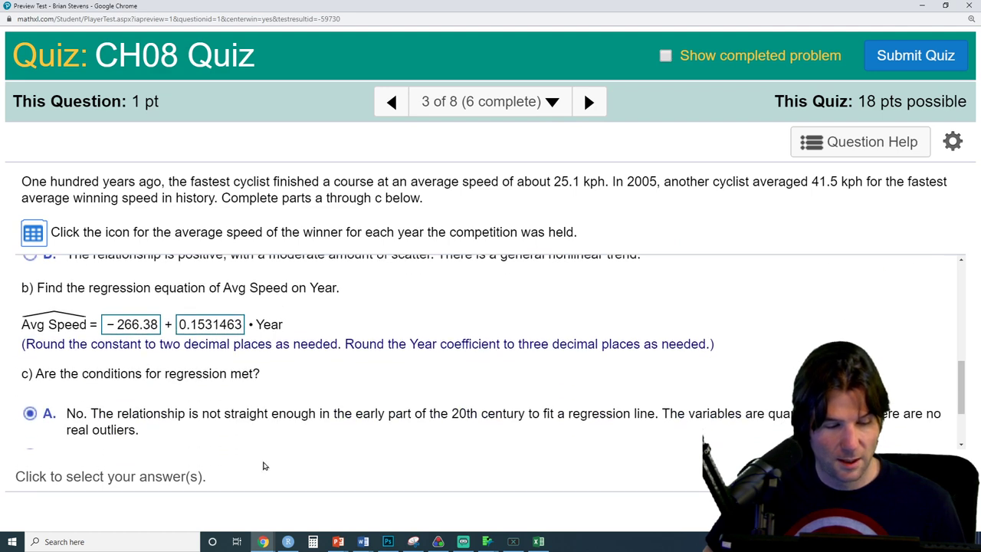
mouse_move(464, 543)
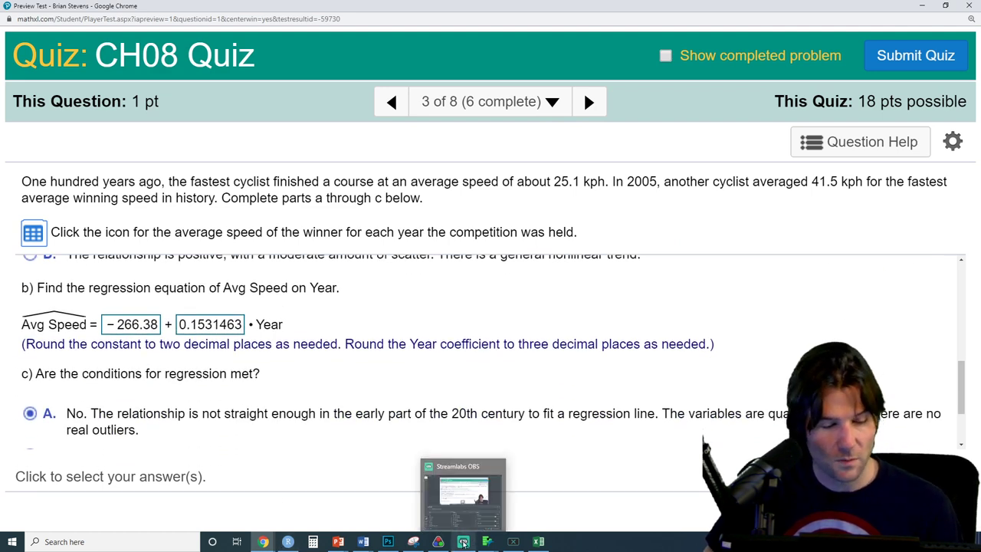
left_click(540, 541)
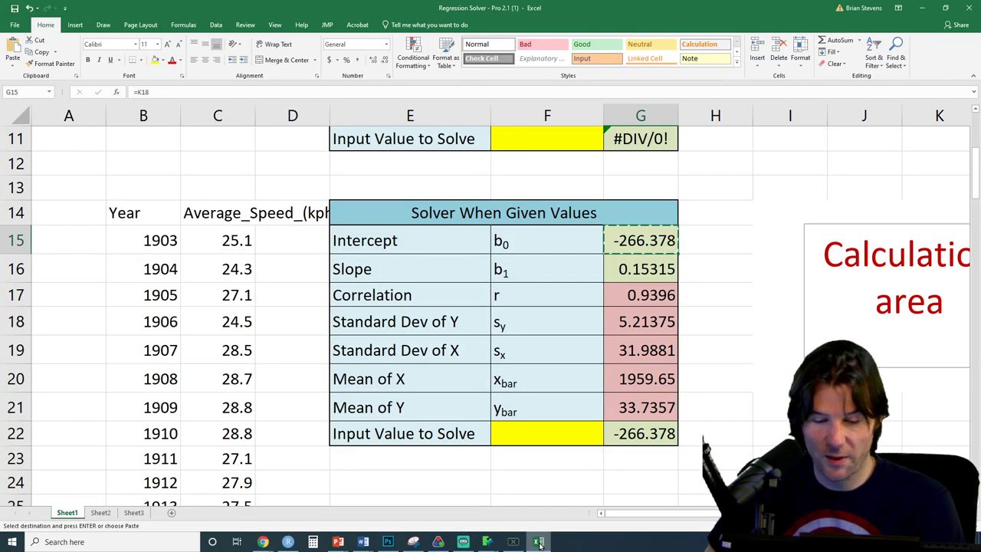
left_click(541, 543)
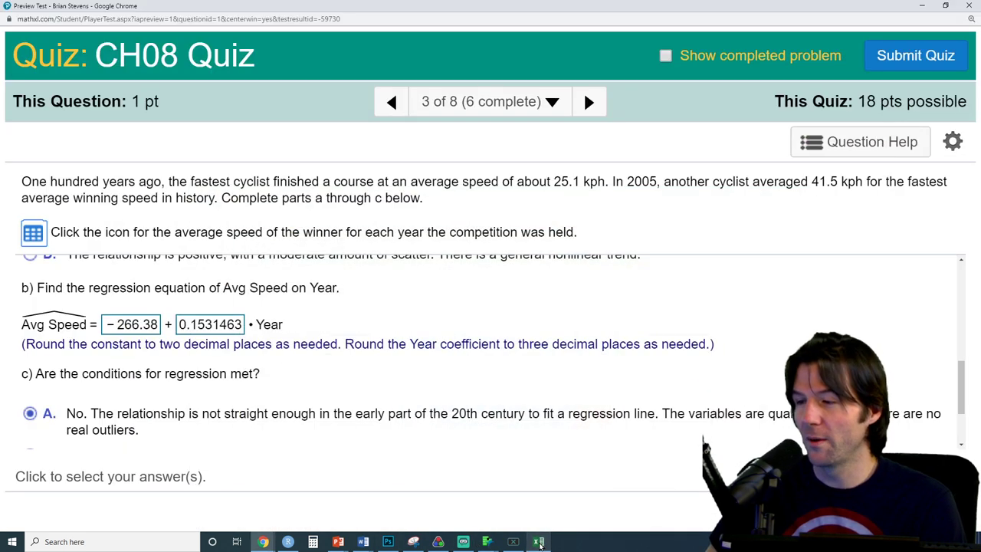
left_click(539, 542)
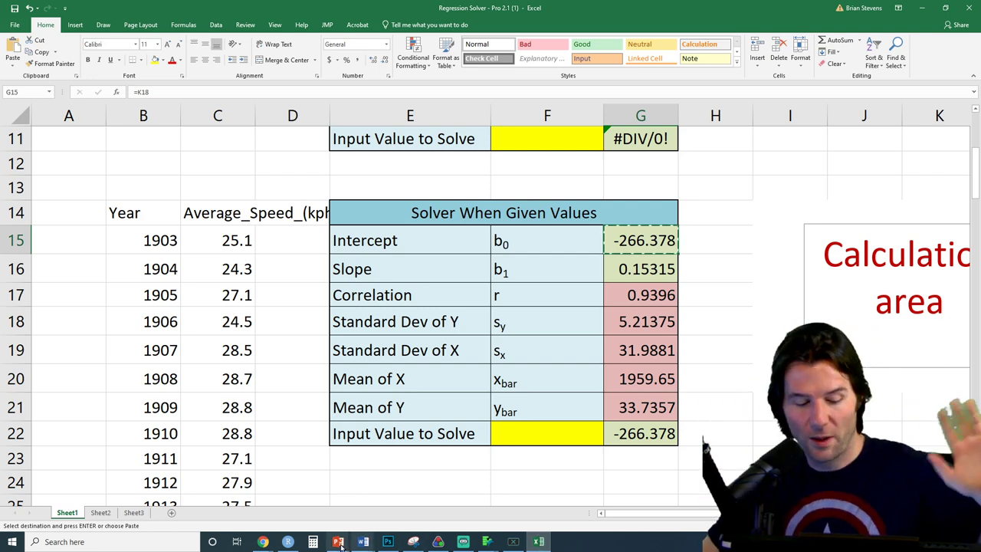
Step: Switch to the Word document with the hand-drawn regression and leverage sketches
mouse_move(363, 542)
left_click(418, 510)
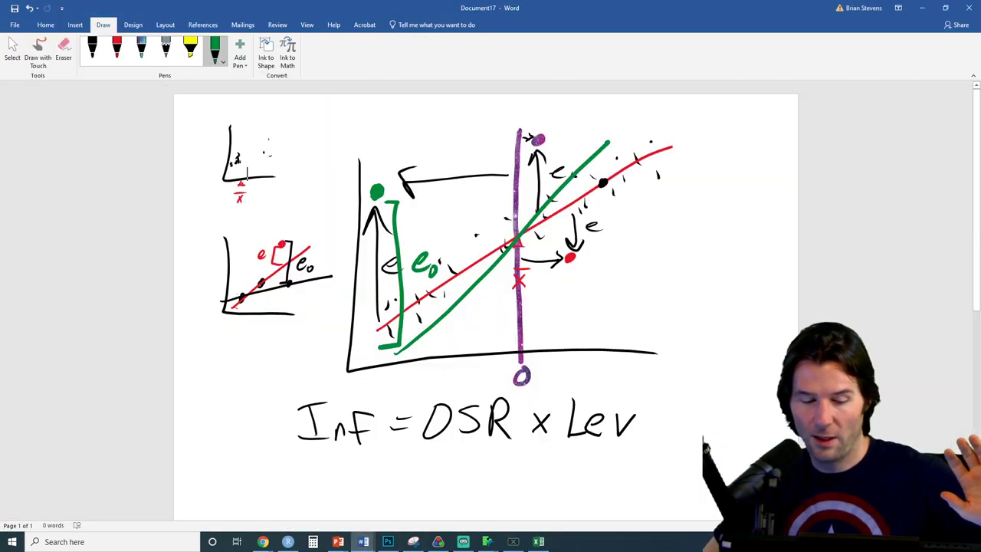